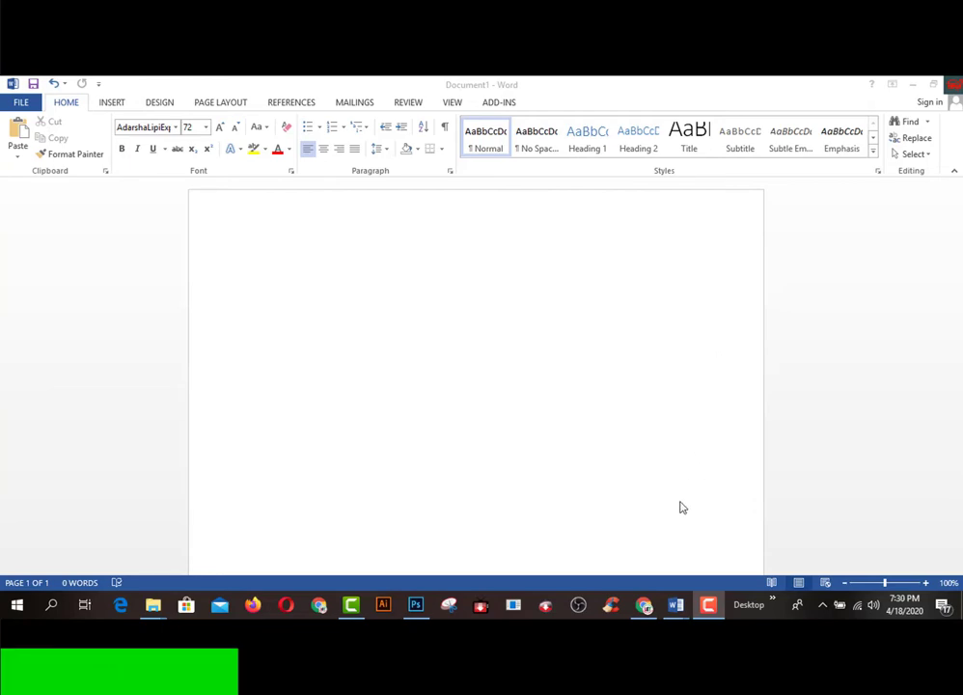
- Switch to Chrome and bring up the learning & earning tube channel page on YouTube
{"action": "left_click", "coordinate": [645, 605]}
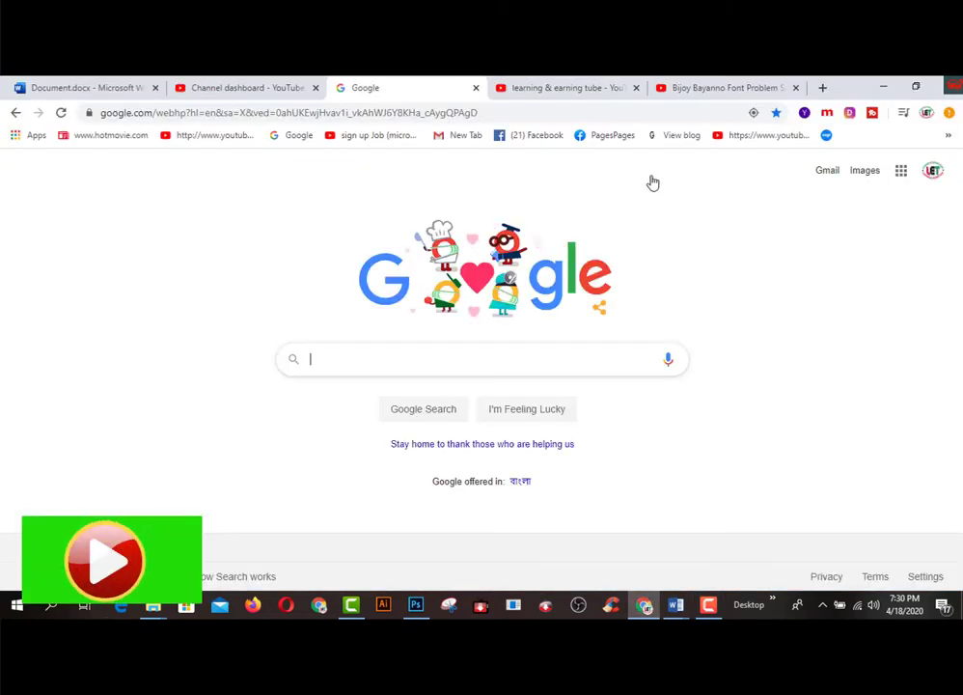
{"action": "left_click", "coordinate": [576, 89]}
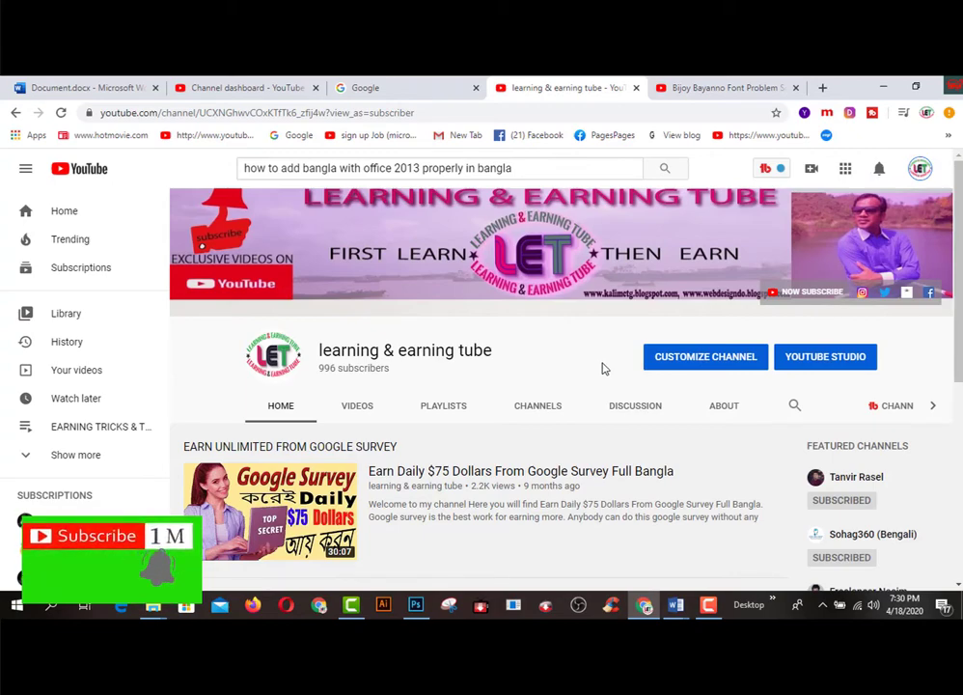
{"action": "scroll", "coordinate": [603, 368], "scroll_direction": "down", "scroll_amount": 5}
{"action": "scroll", "coordinate": [603, 367], "scroll_direction": "up", "scroll_amount": 2}
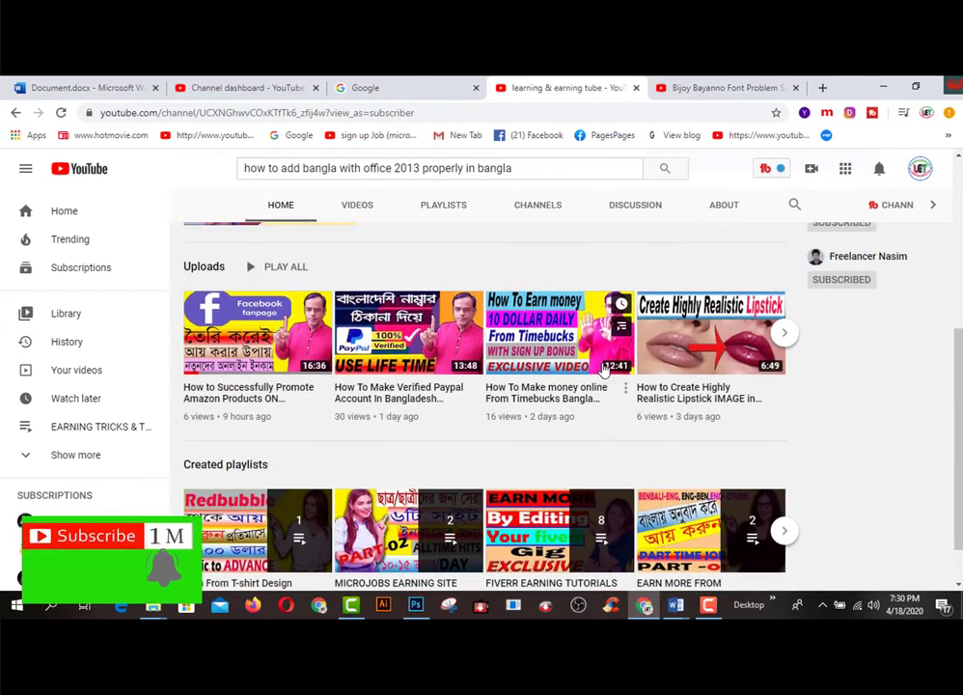
{"action": "scroll", "coordinate": [603, 368], "scroll_direction": "up", "scroll_amount": 3}
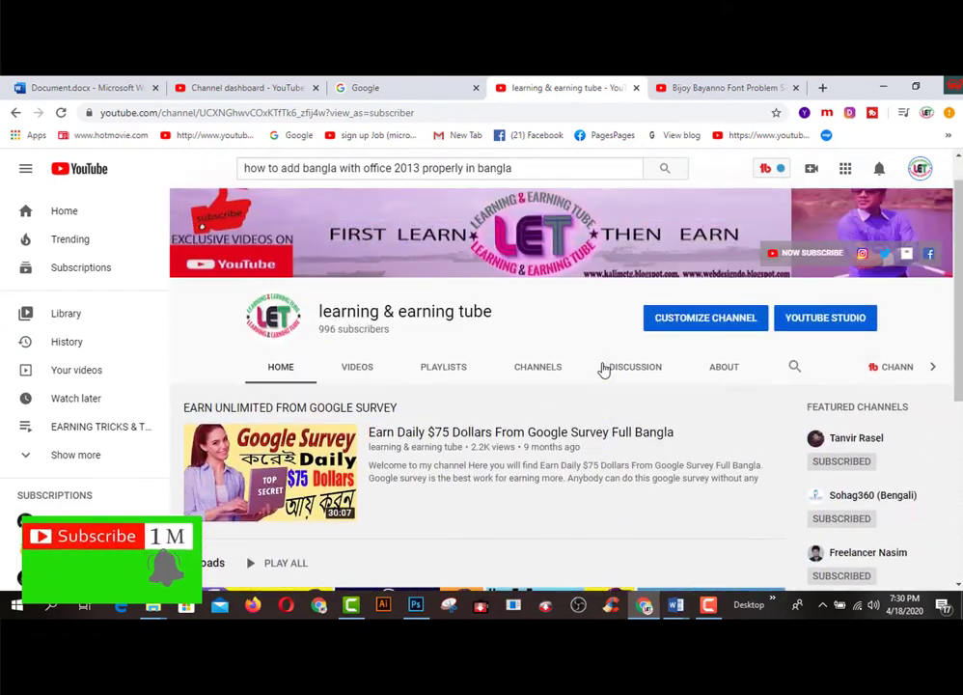
- Show the channel's Playlists tab and scroll through its created playlists
{"action": "left_click", "coordinate": [464, 375]}
{"action": "scroll", "coordinate": [558, 396], "scroll_direction": "down", "scroll_amount": 2}
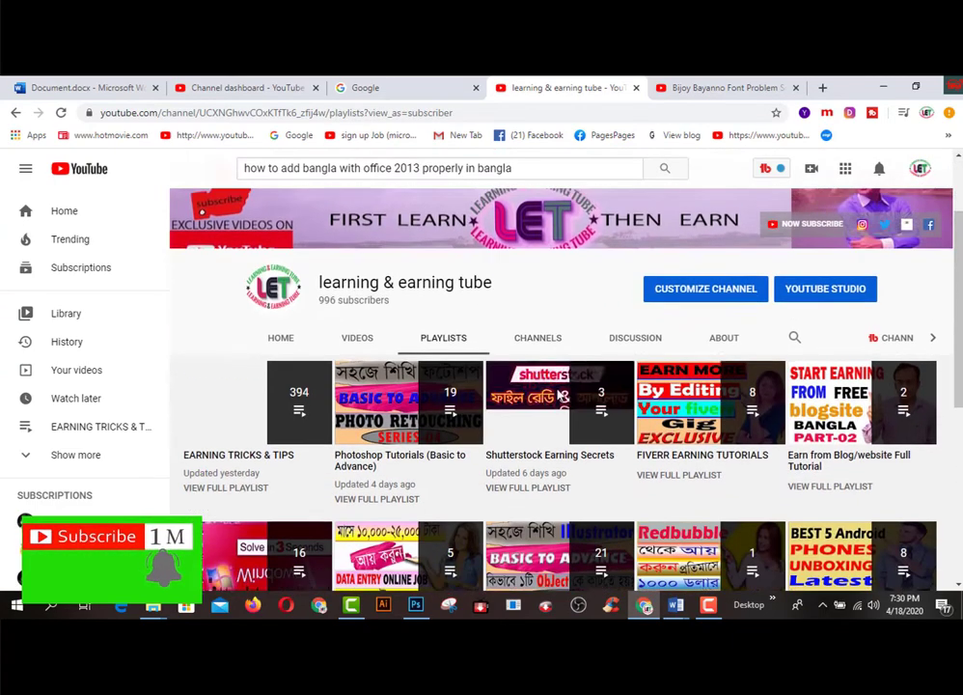
{"action": "scroll", "coordinate": [560, 396], "scroll_direction": "down", "scroll_amount": 2}
{"action": "scroll", "coordinate": [565, 425], "scroll_direction": "down", "scroll_amount": 3}
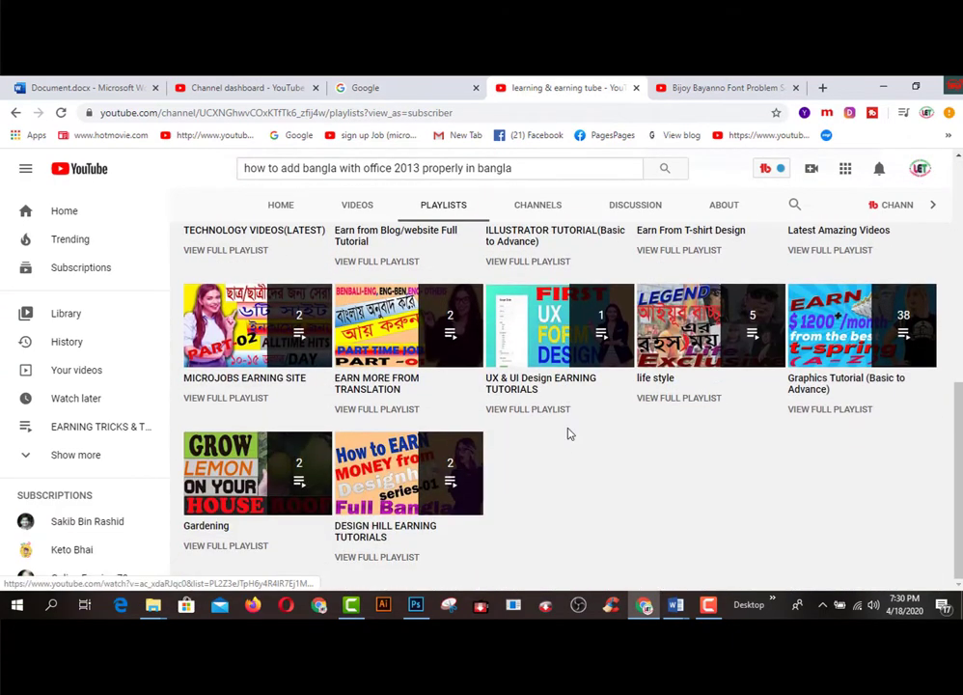
{"action": "scroll", "coordinate": [589, 454], "scroll_direction": "up", "scroll_amount": 5}
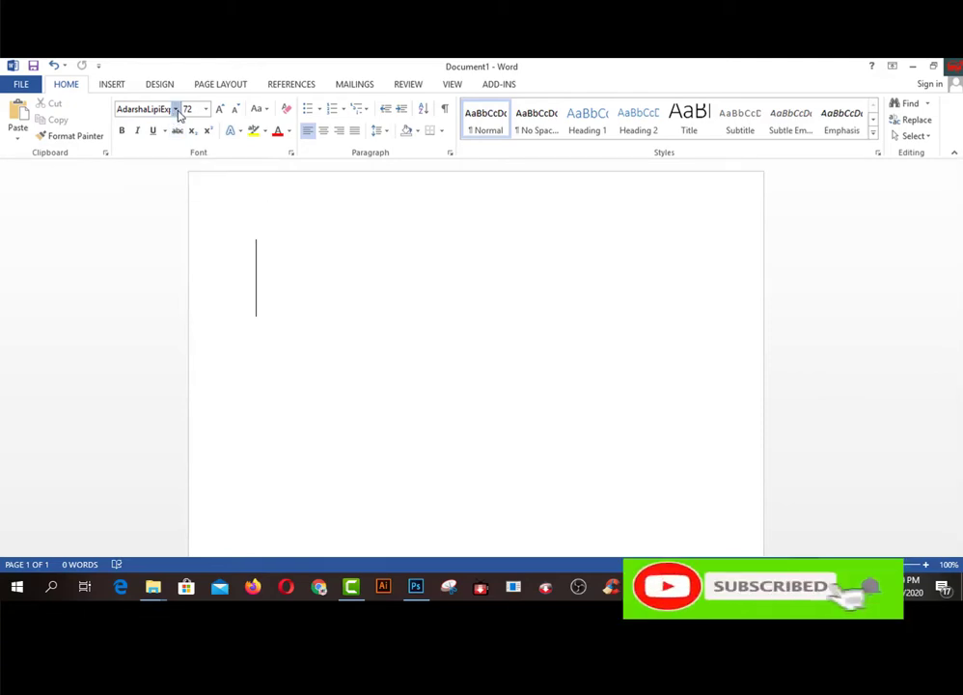
- Set the font to 3D Sonar Bangla, type the Bangla character য, and select it
{"action": "left_click", "coordinate": [177, 111]}
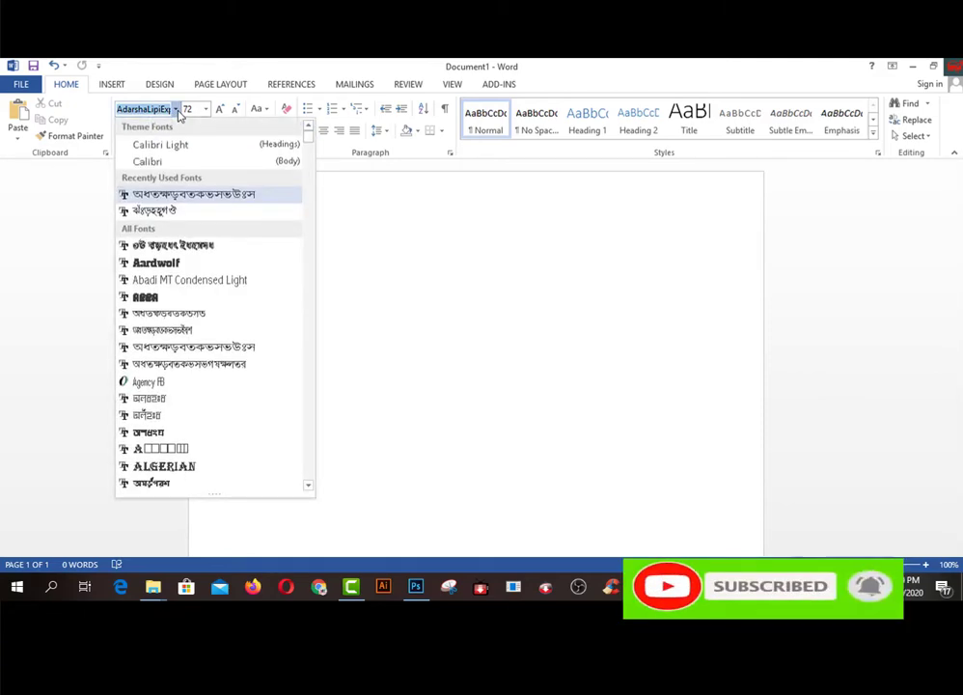
{"action": "left_click", "coordinate": [178, 247]}
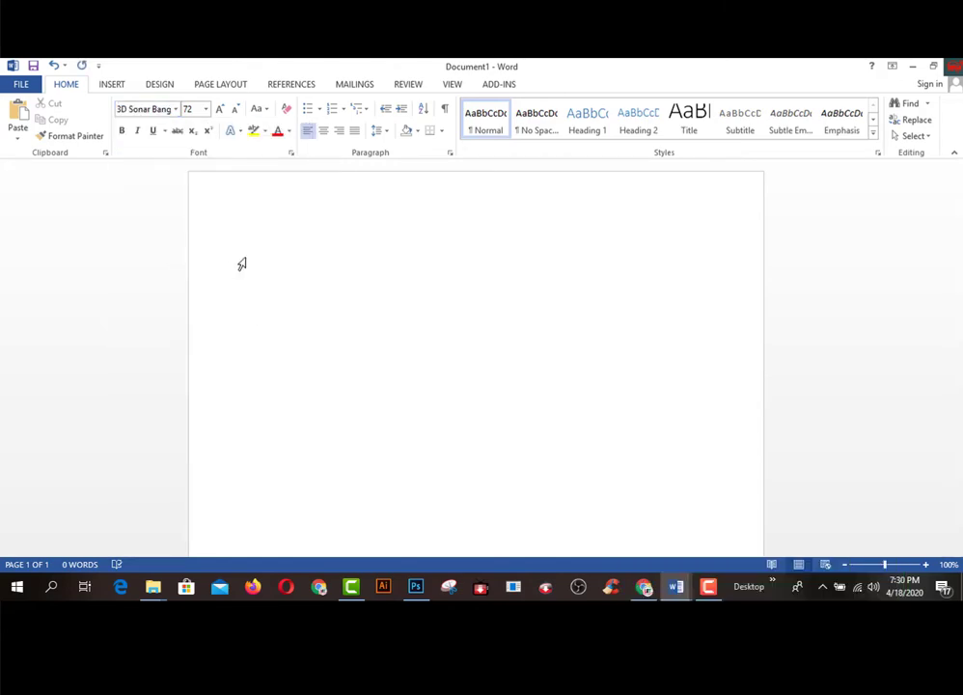
{"action": "type", "text": "ম"}
{"action": "double_click", "coordinate": [268, 275]}
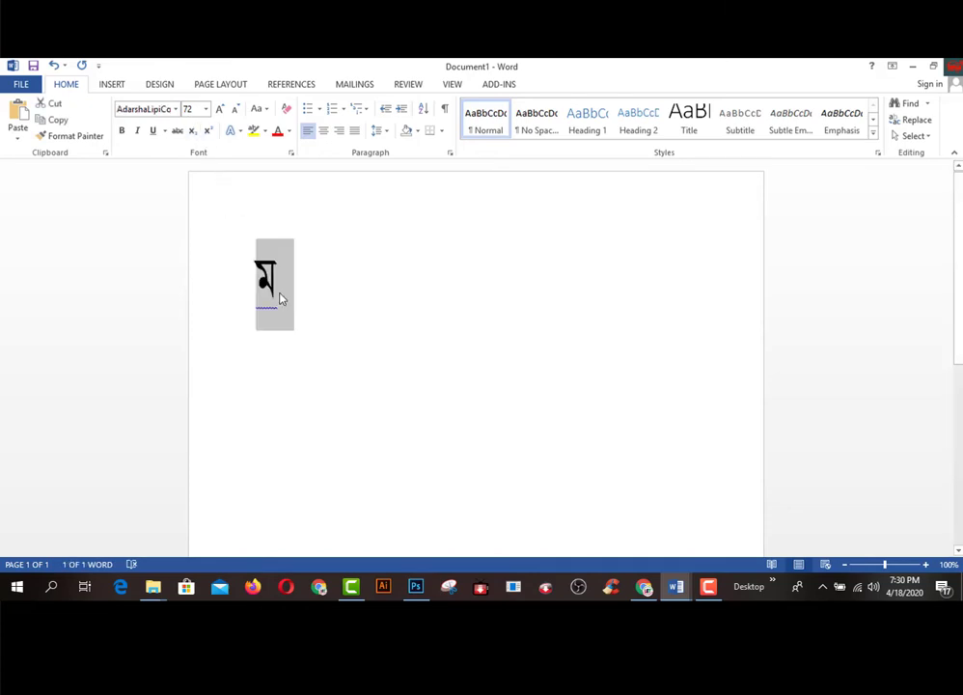
{"action": "type", "text": "য"}
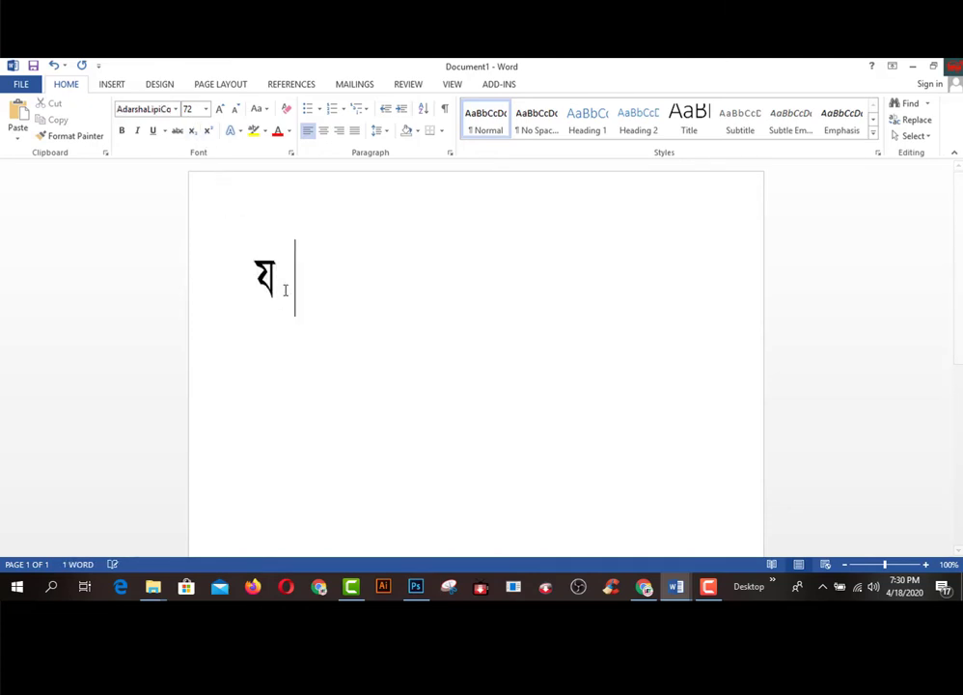
{"action": "left_click_drag", "start_coordinate": [295, 284], "coordinate": [247, 277]}
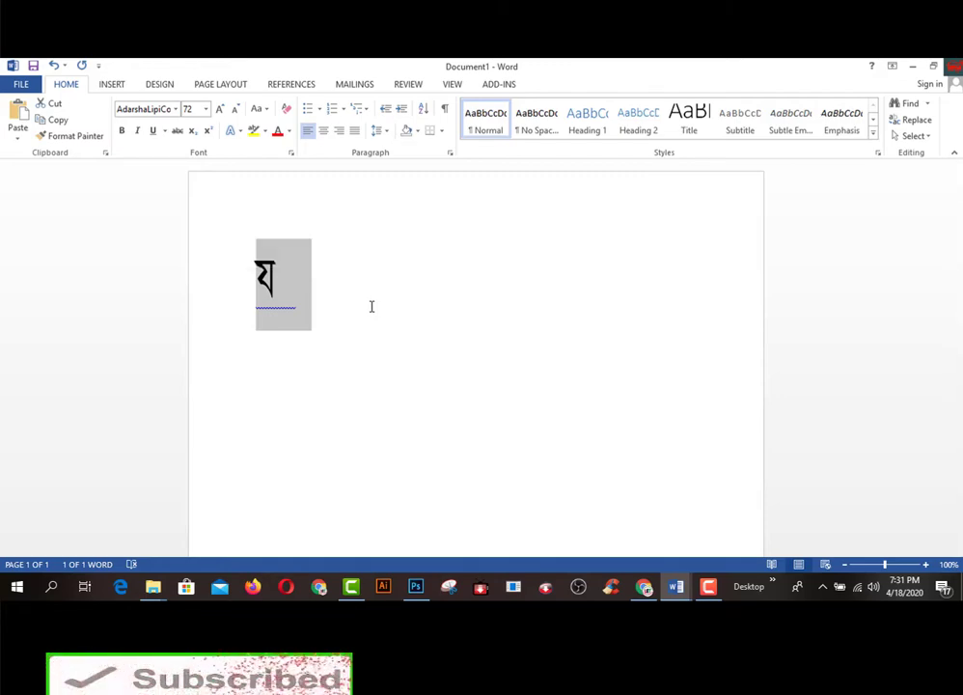
{"action": "left_click_drag", "start_coordinate": [294, 282], "coordinate": [253, 279]}
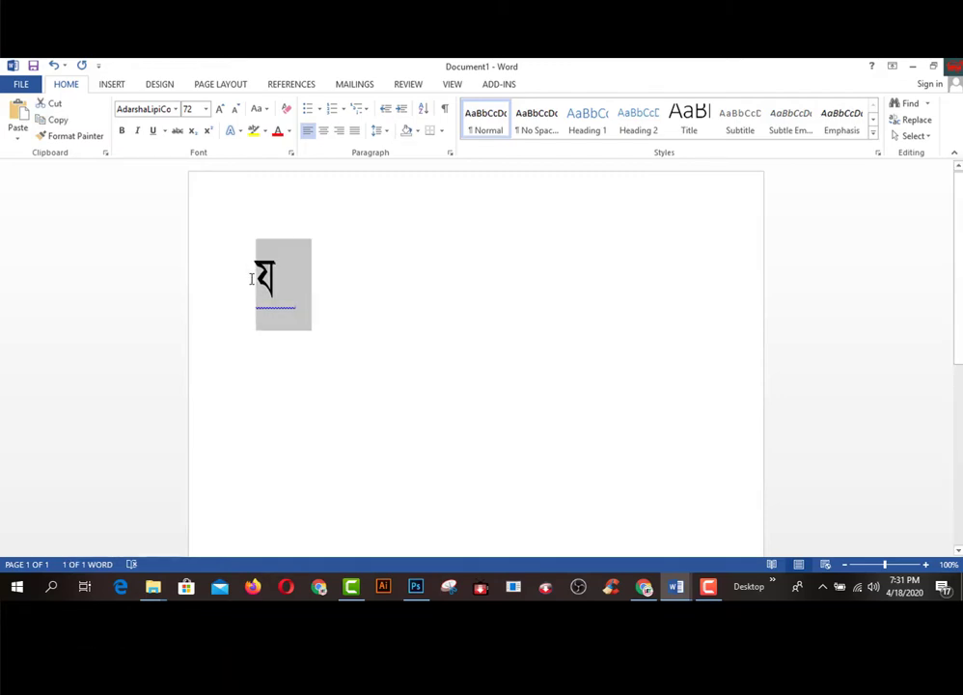
- Apply SutonnyMJ to the character, reselect it, and type jklhjghjg over it
{"action": "left_click", "coordinate": [176, 109]}
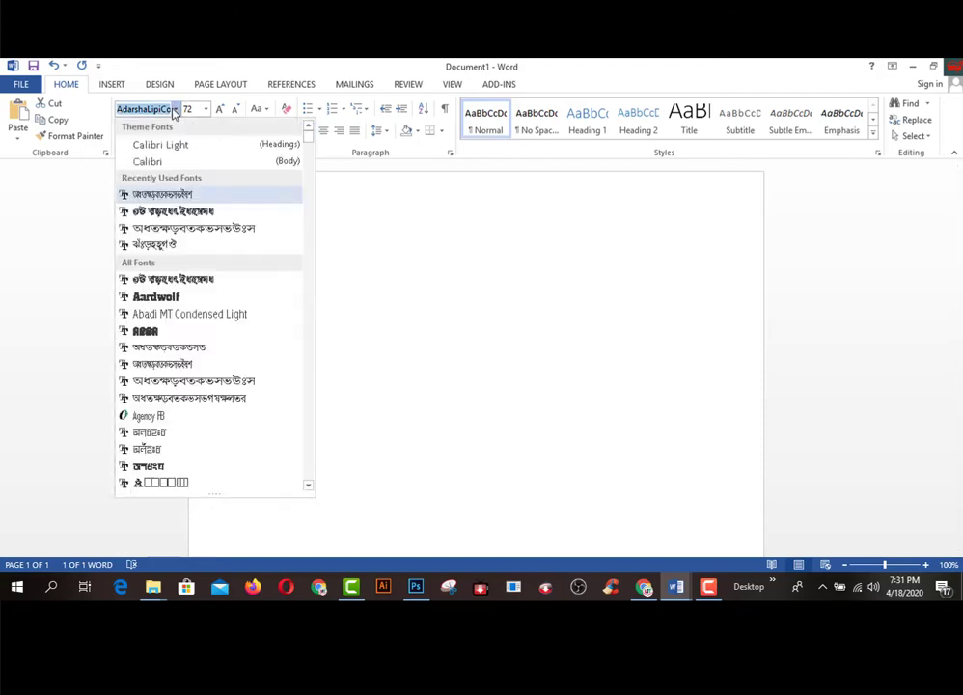
{"action": "left_click", "coordinate": [164, 246]}
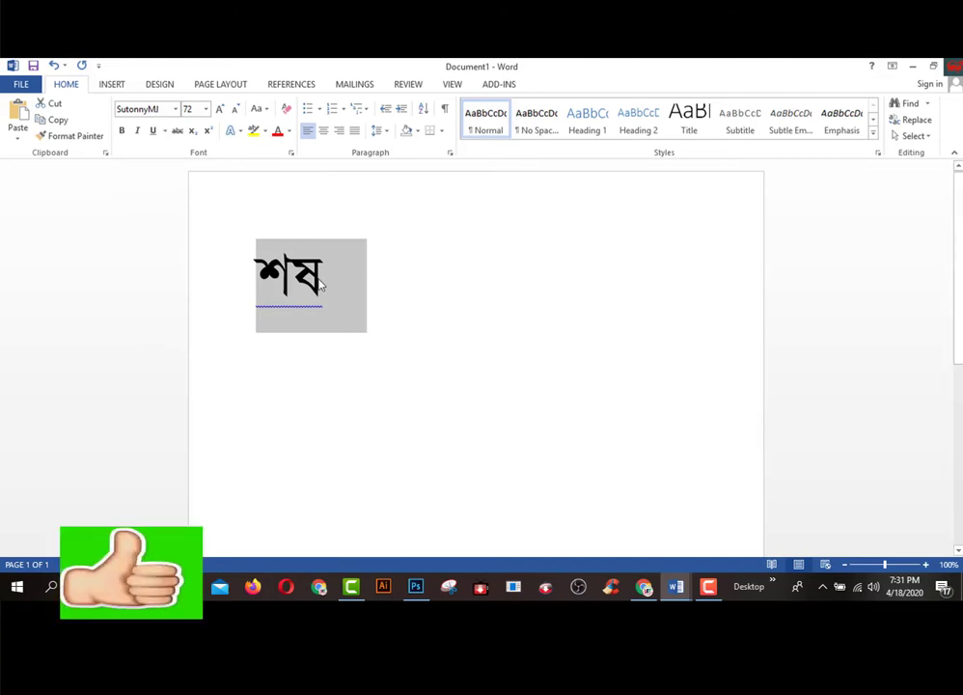
{"action": "left_click", "coordinate": [322, 282]}
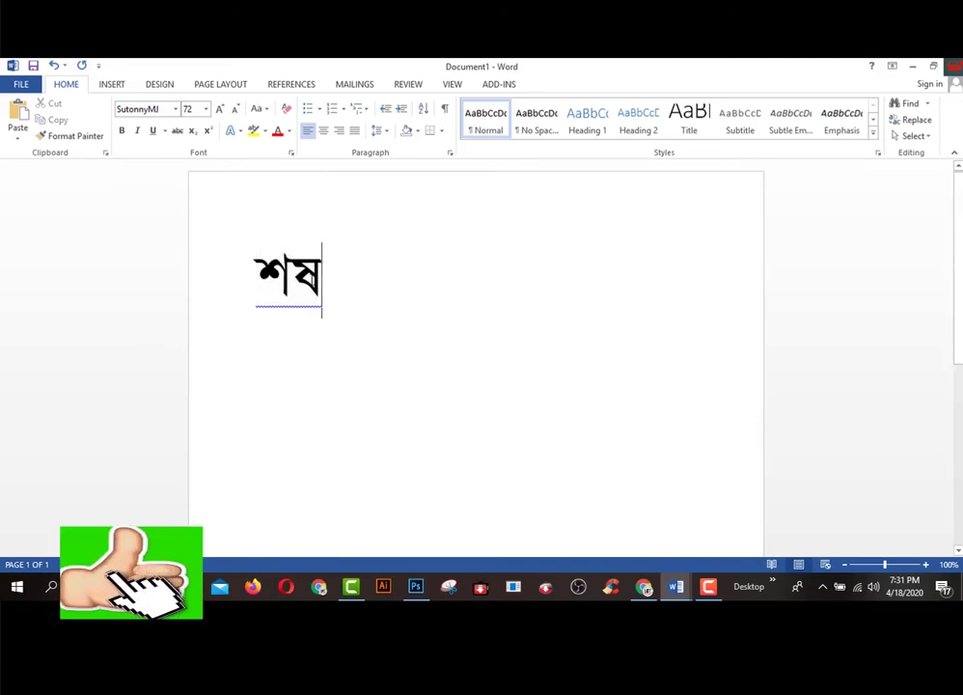
{"action": "left_click_drag", "start_coordinate": [323, 282], "coordinate": [264, 277]}
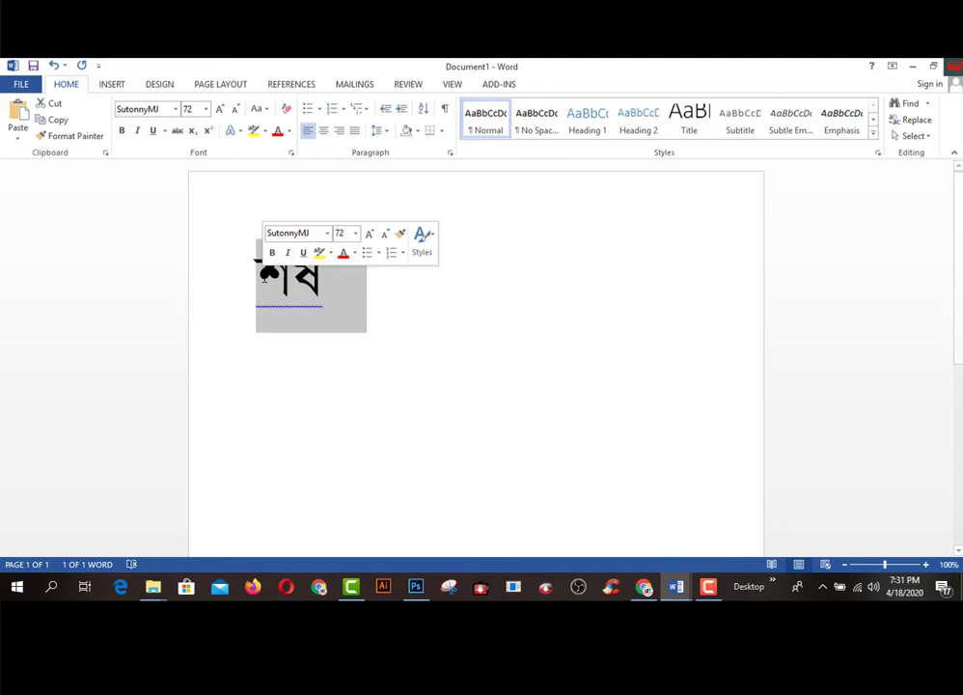
{"action": "type", "text": "j"}
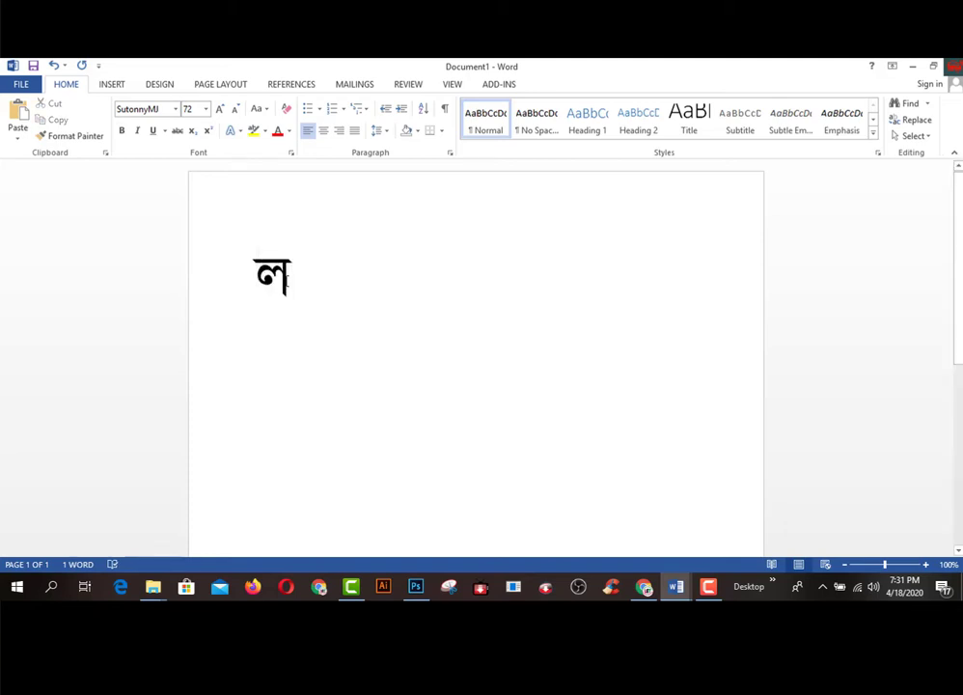
{"action": "type", "text": "k"}
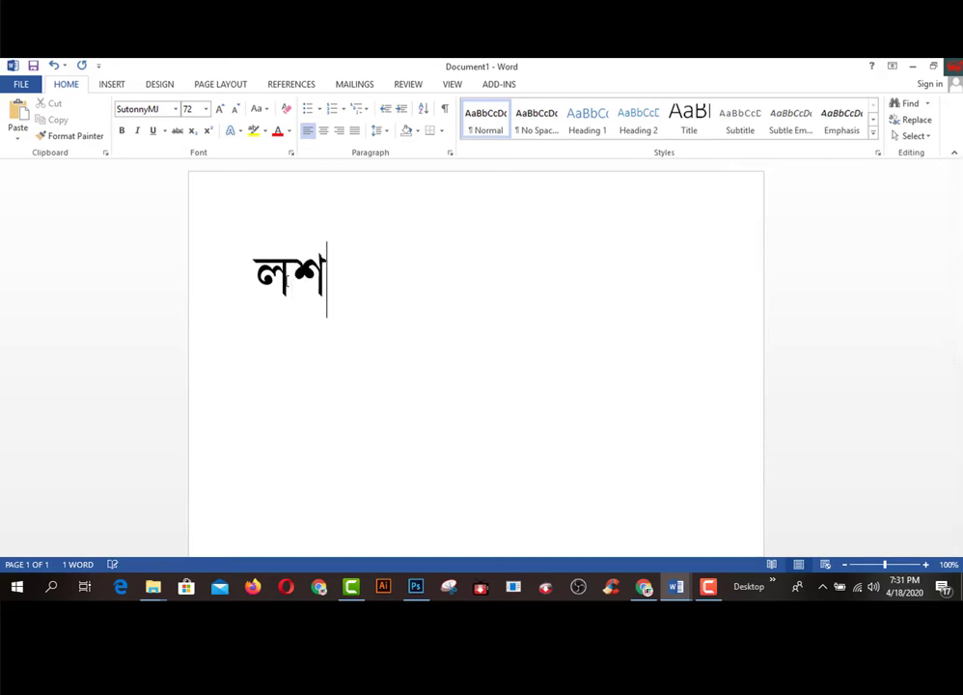
{"action": "type", "text": "lhjg"}
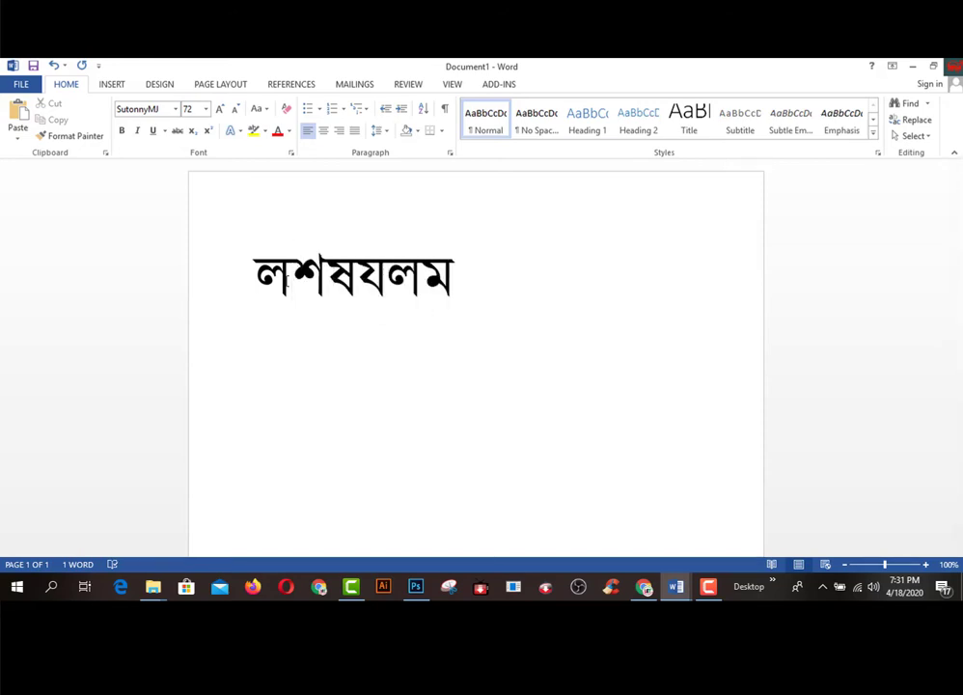
{"action": "type", "text": "hjg"}
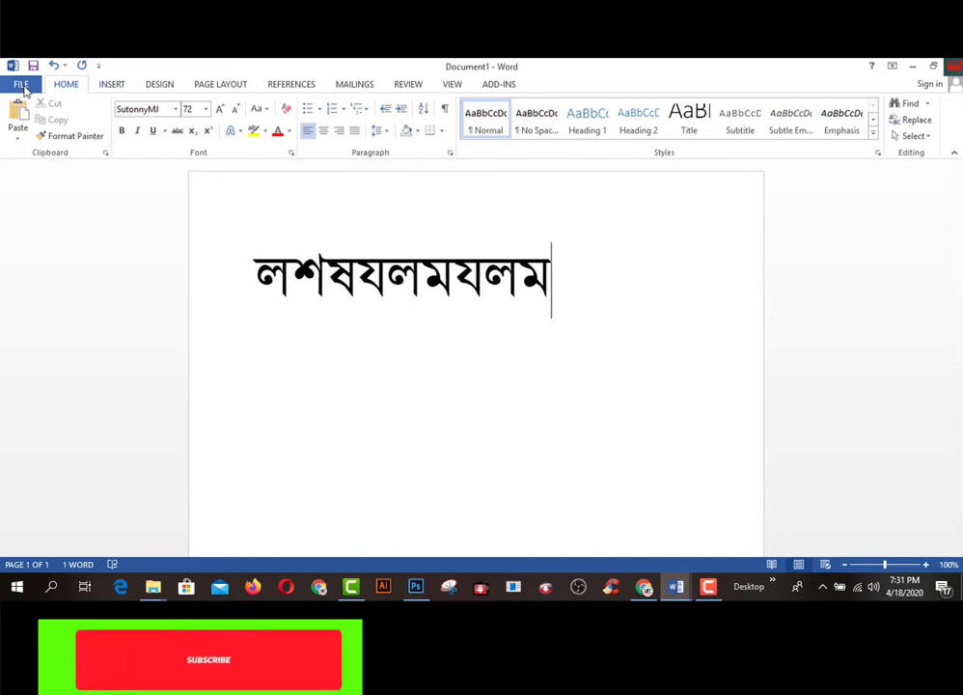
- Open the AutoCorrect Options dialog from the Proofing page of Word Options
{"action": "left_click", "coordinate": [20, 84]}
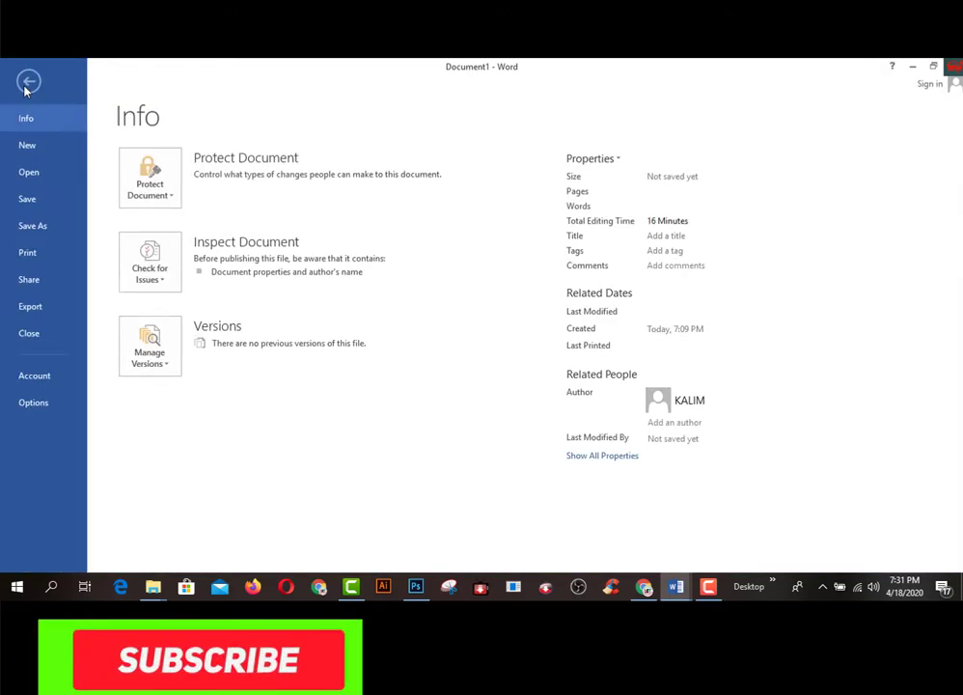
{"action": "left_click", "coordinate": [29, 403]}
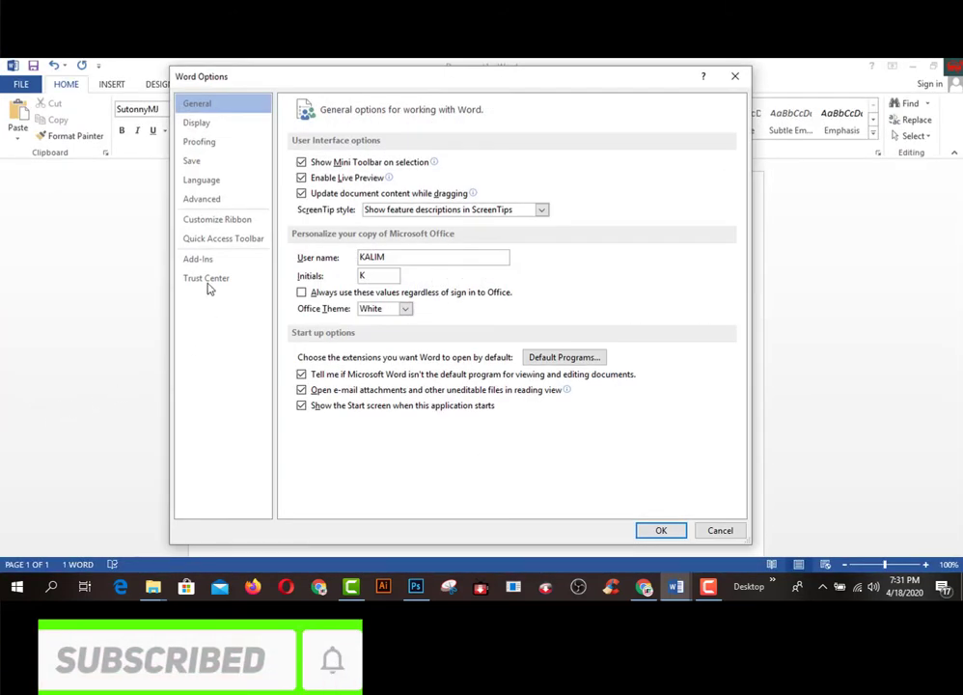
{"action": "left_click", "coordinate": [200, 142]}
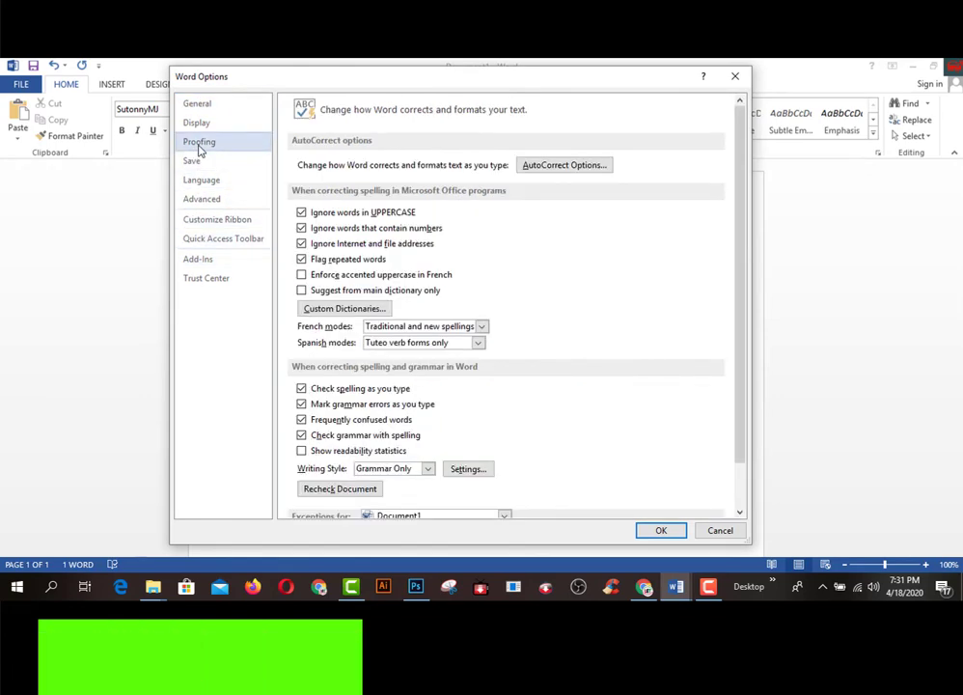
{"action": "left_click", "coordinate": [563, 166]}
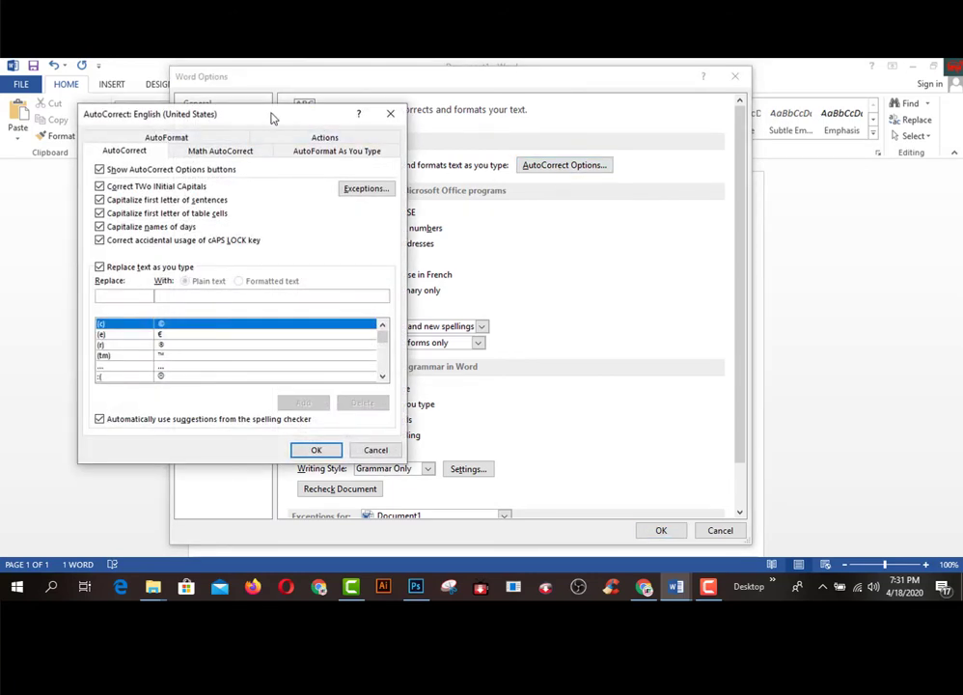
{"action": "left_click_drag", "start_coordinate": [279, 118], "coordinate": [379, 109]}
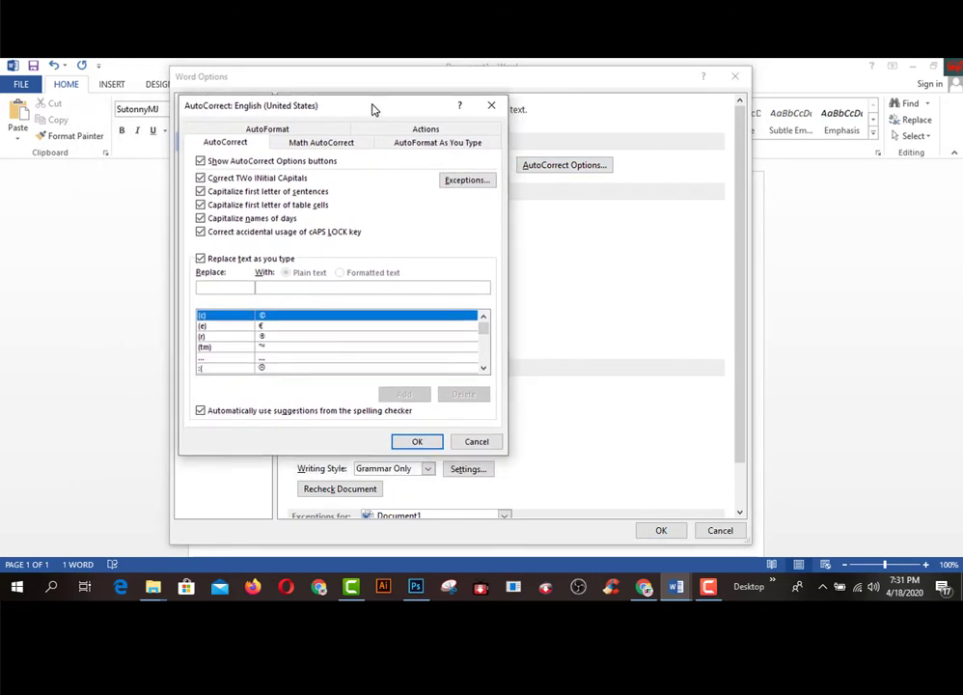
- Turn off replace text as you type, all capitalization corrections, and Show AutoCorrect Options buttons
{"action": "left_click", "coordinate": [199, 259]}
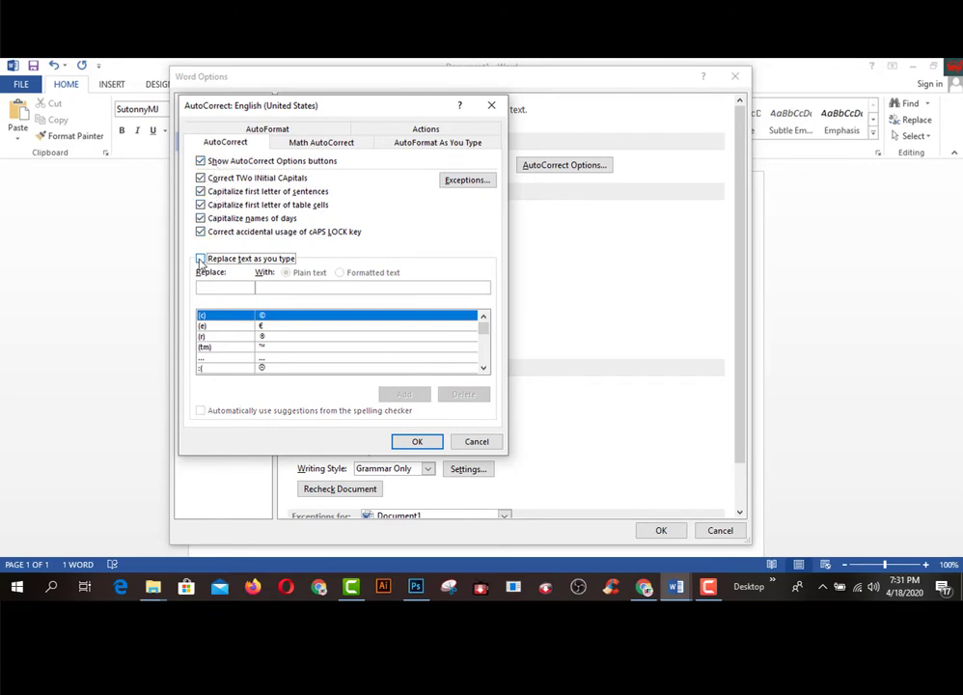
{"action": "left_click", "coordinate": [200, 233]}
{"action": "left_click", "coordinate": [200, 218]}
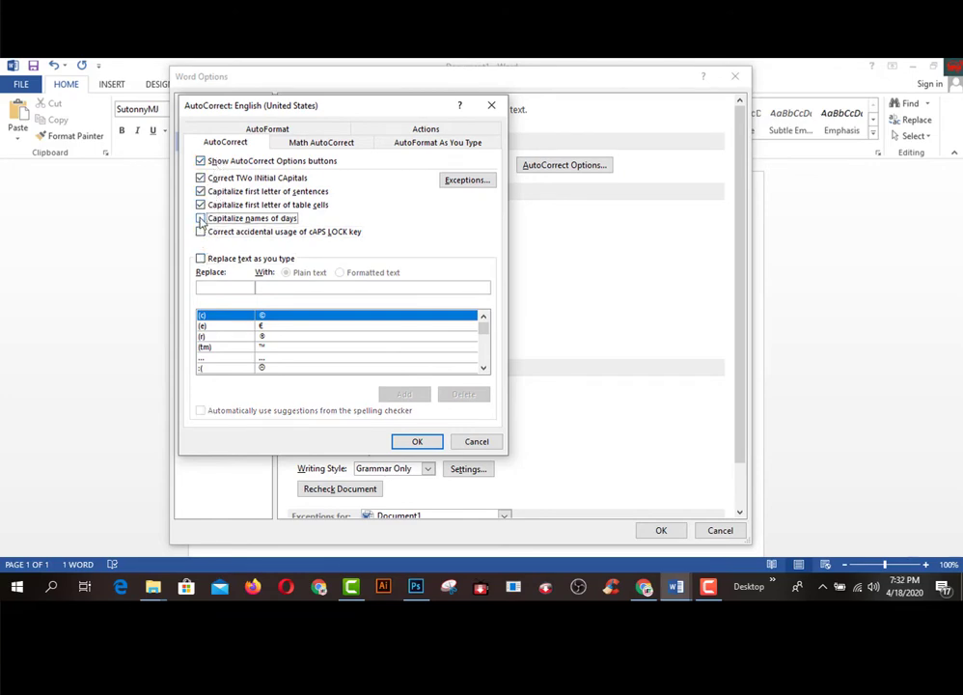
{"action": "left_click", "coordinate": [200, 204]}
{"action": "left_click", "coordinate": [199, 191]}
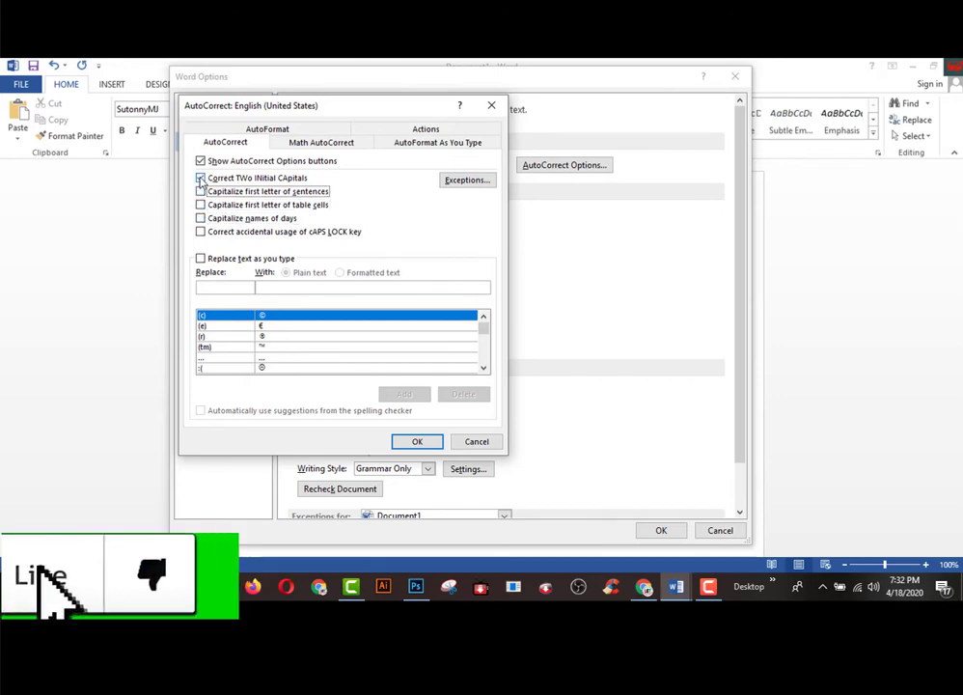
{"action": "left_click", "coordinate": [200, 178]}
{"action": "left_click", "coordinate": [199, 161]}
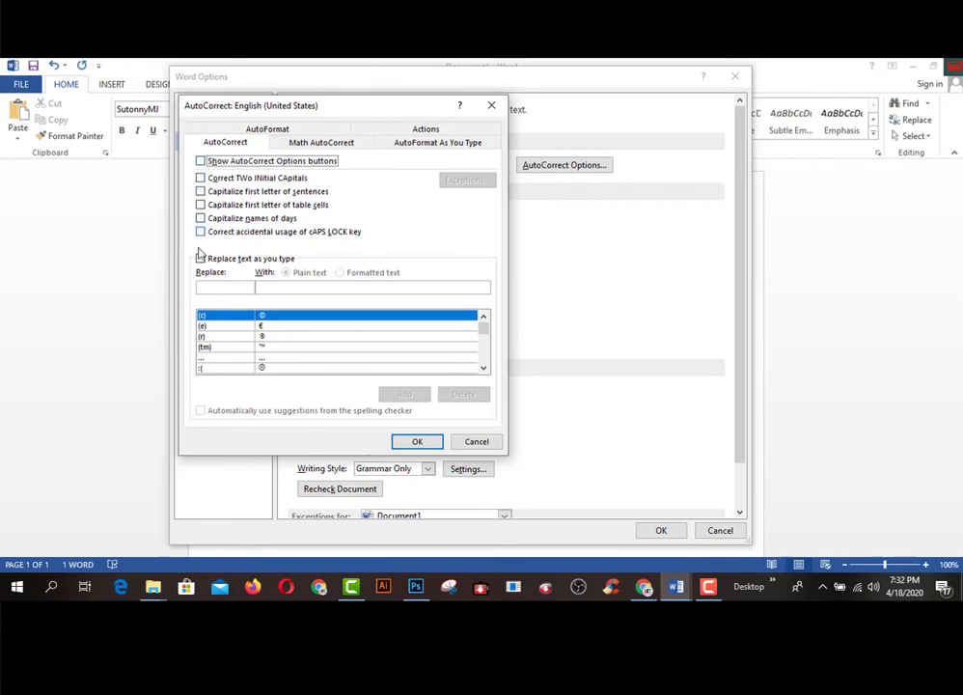
{"action": "left_click", "coordinate": [422, 442]}
- Close Word Options and replace the Bengali line by typing KZ`e in SutonnyMJ
{"action": "left_click", "coordinate": [660, 531]}
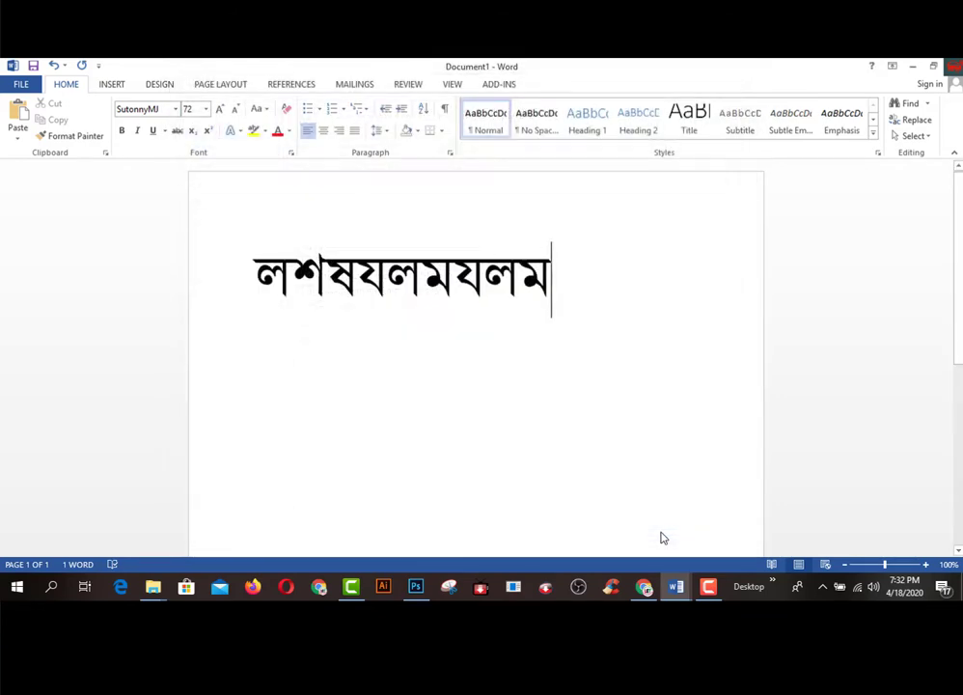
{"action": "left_click_drag", "start_coordinate": [553, 275], "coordinate": [205, 271]}
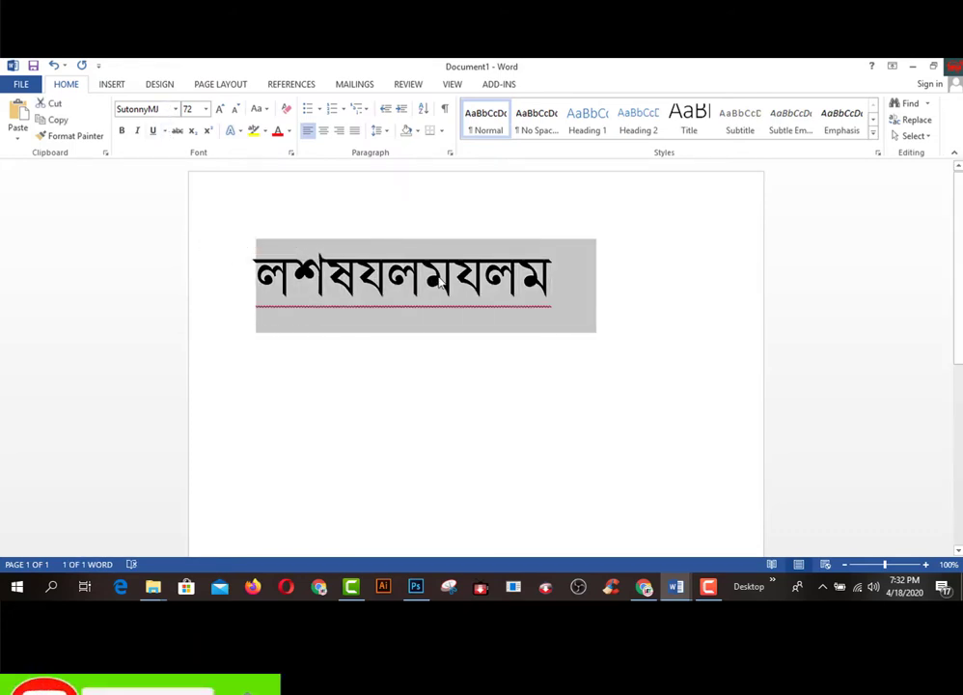
{"action": "type", "text": "K"}
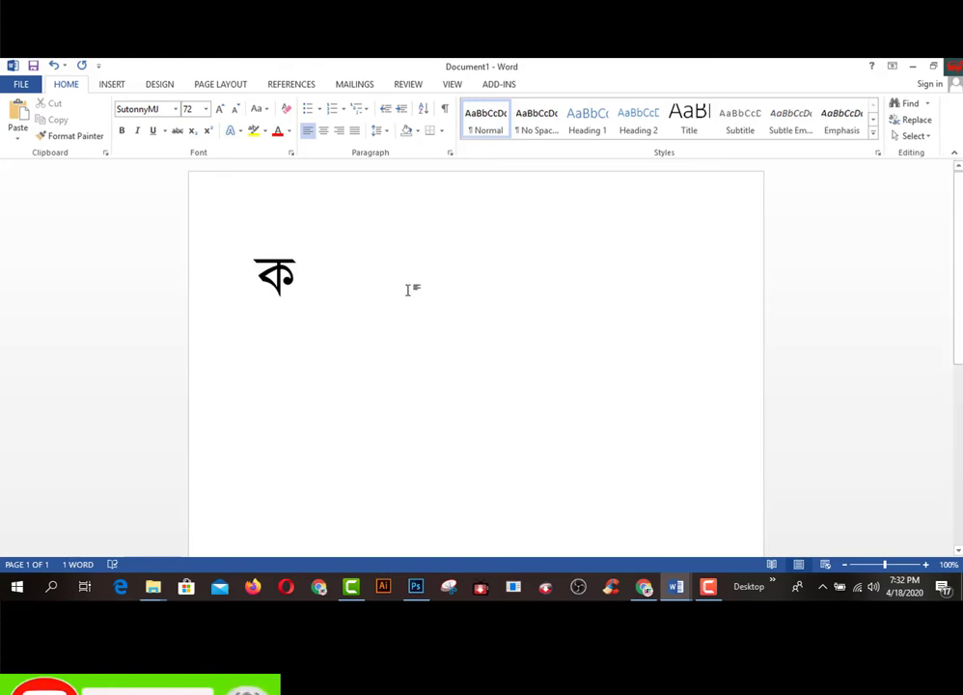
{"action": "type", "text": "Z"}
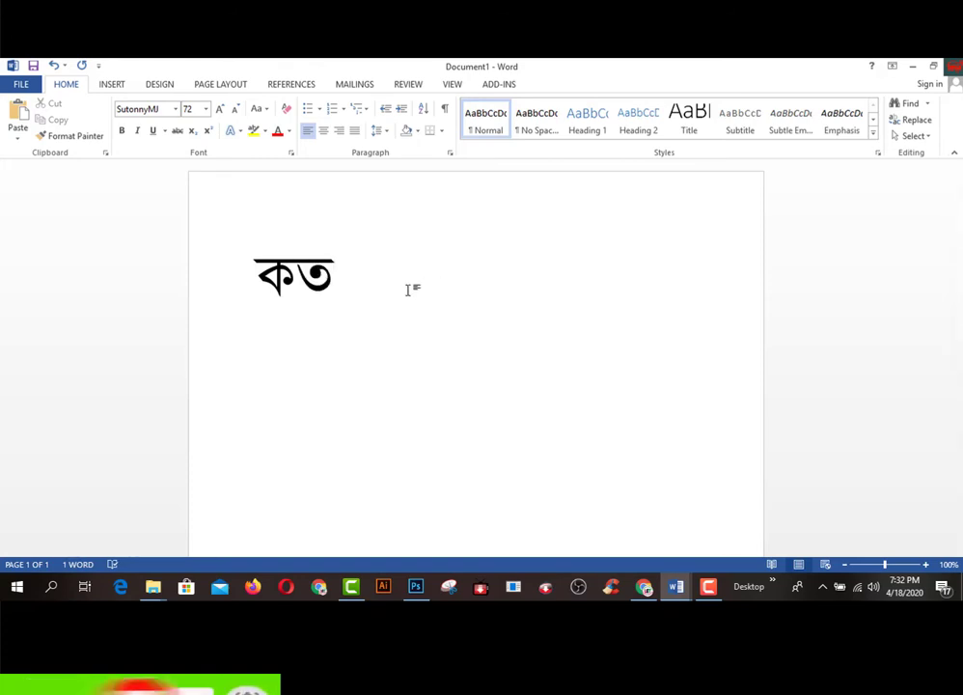
{"action": "type", "text": "`"}
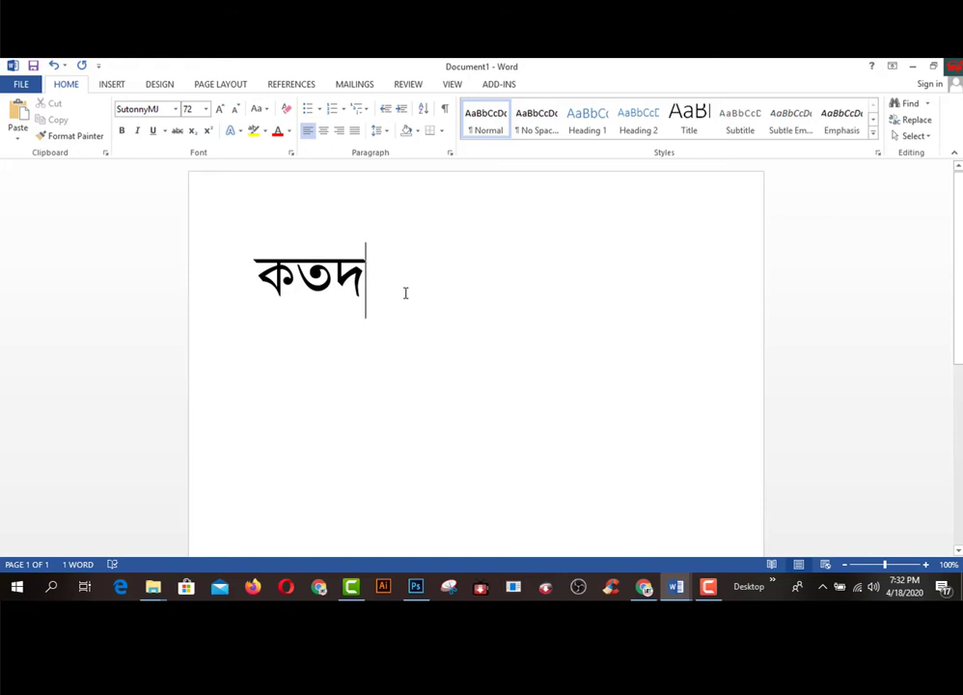
{"action": "type", "text": "e"}
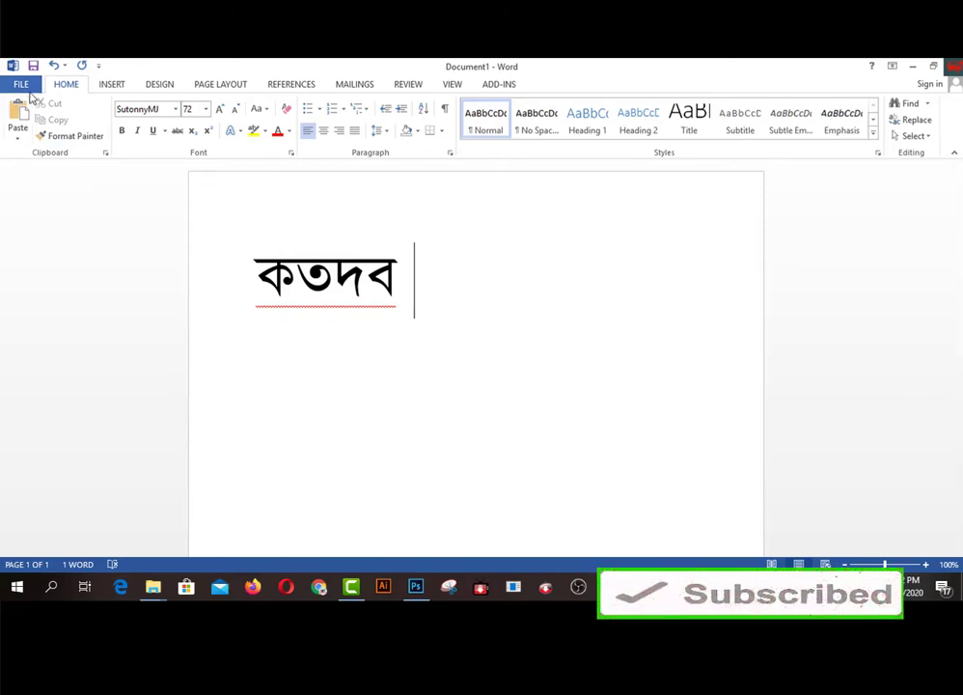
- Close the Word document, choosing Don't Save to discard the changes
{"action": "left_click", "coordinate": [29, 86]}
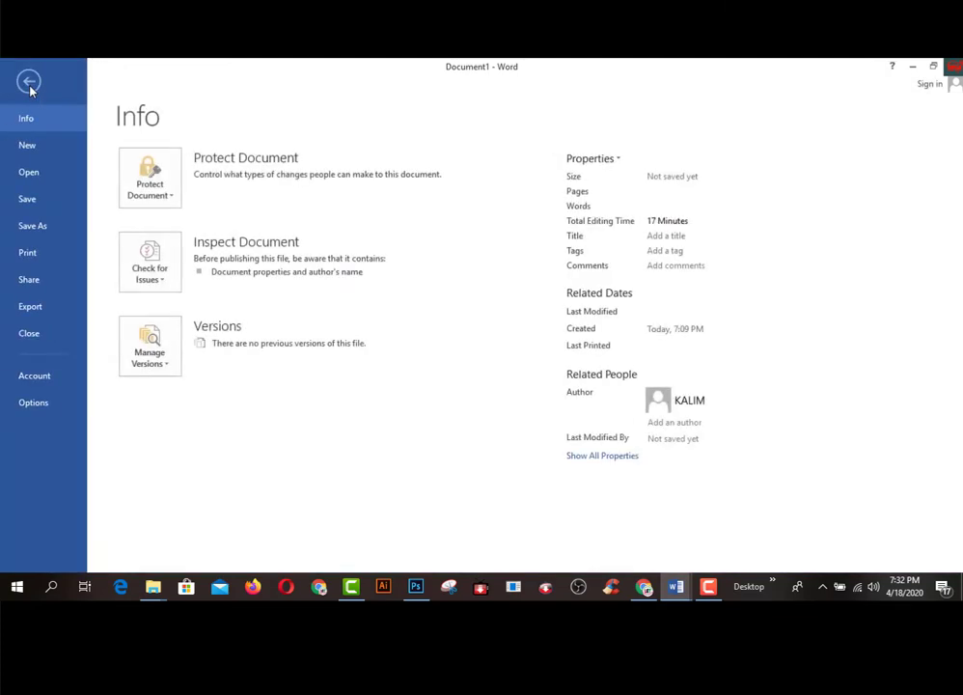
{"action": "left_click", "coordinate": [32, 226]}
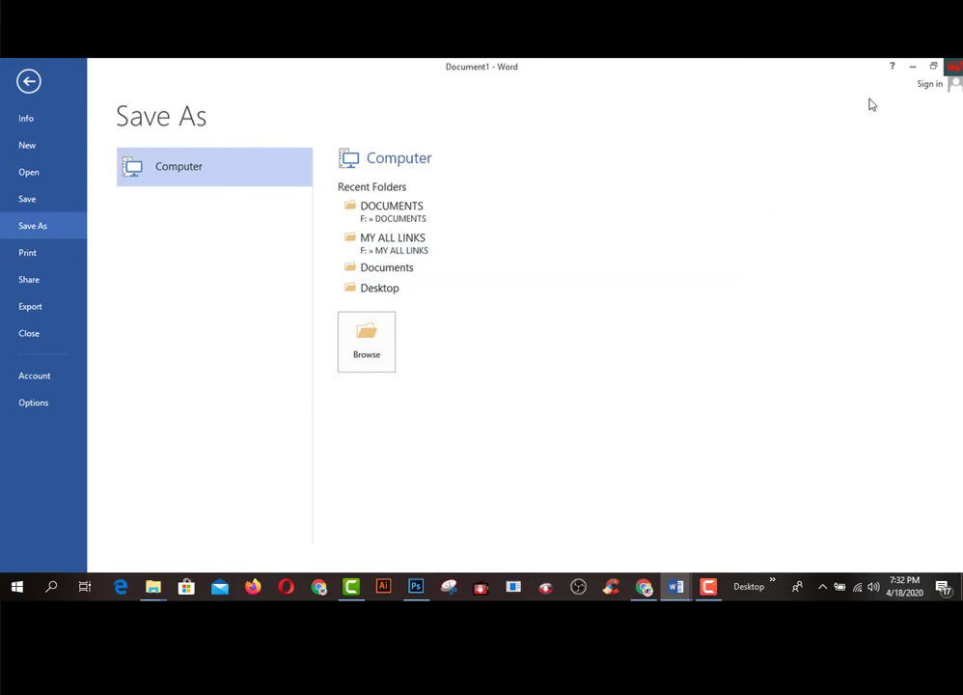
{"action": "left_click", "coordinate": [934, 65]}
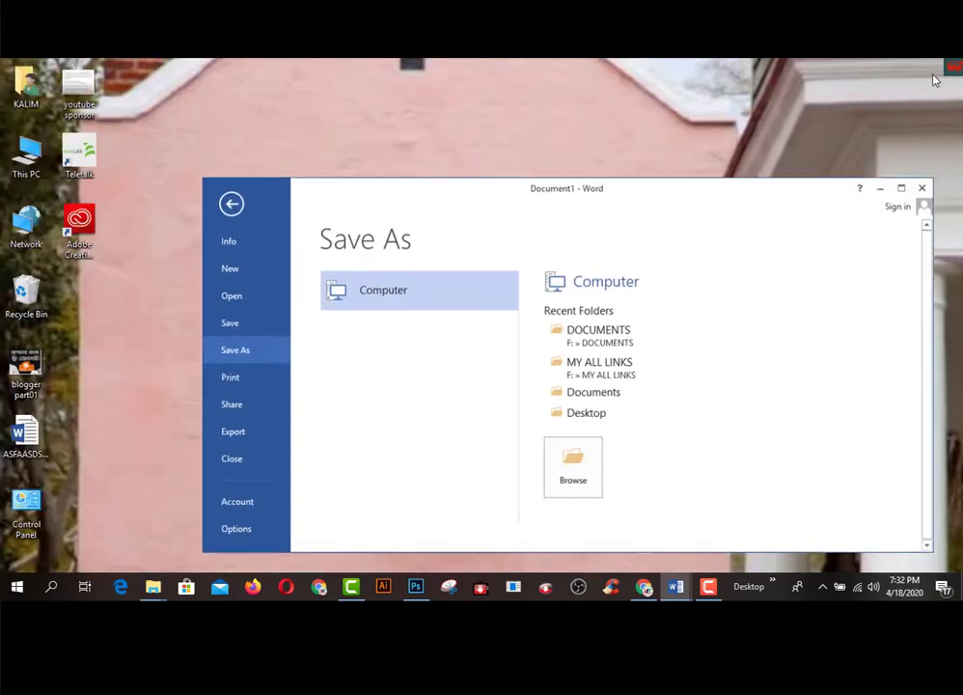
{"action": "left_click", "coordinate": [923, 194]}
{"action": "left_click", "coordinate": [485, 350]}
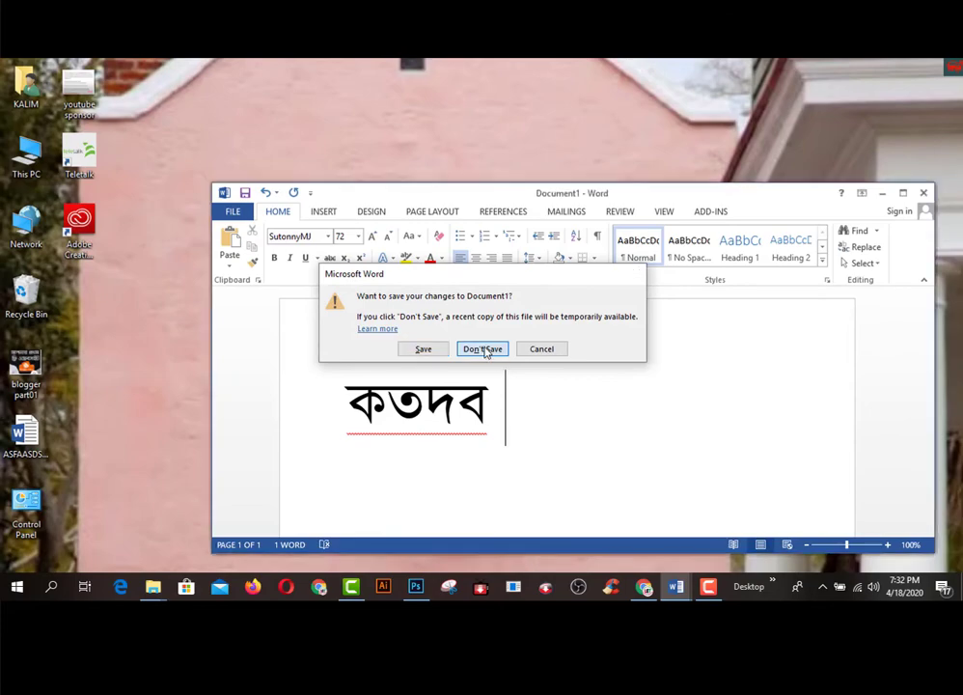
- Search the Start menu for bijoyBayanno and launch it, then right-click the Control Panel icon
{"action": "left_click", "coordinate": [18, 588]}
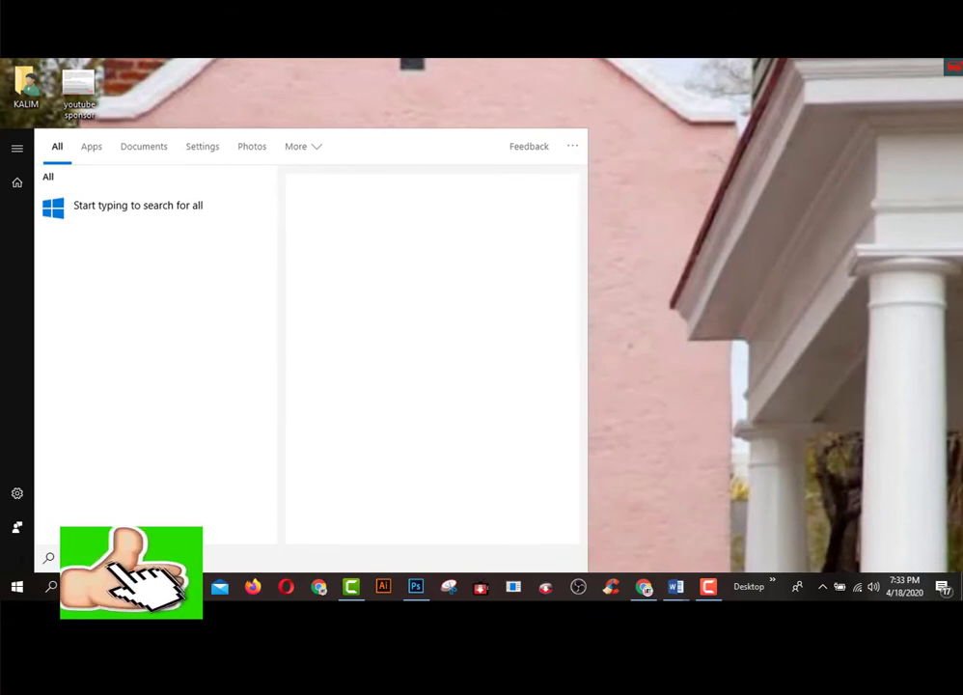
{"action": "type", "text": "bijoyBayanno"}
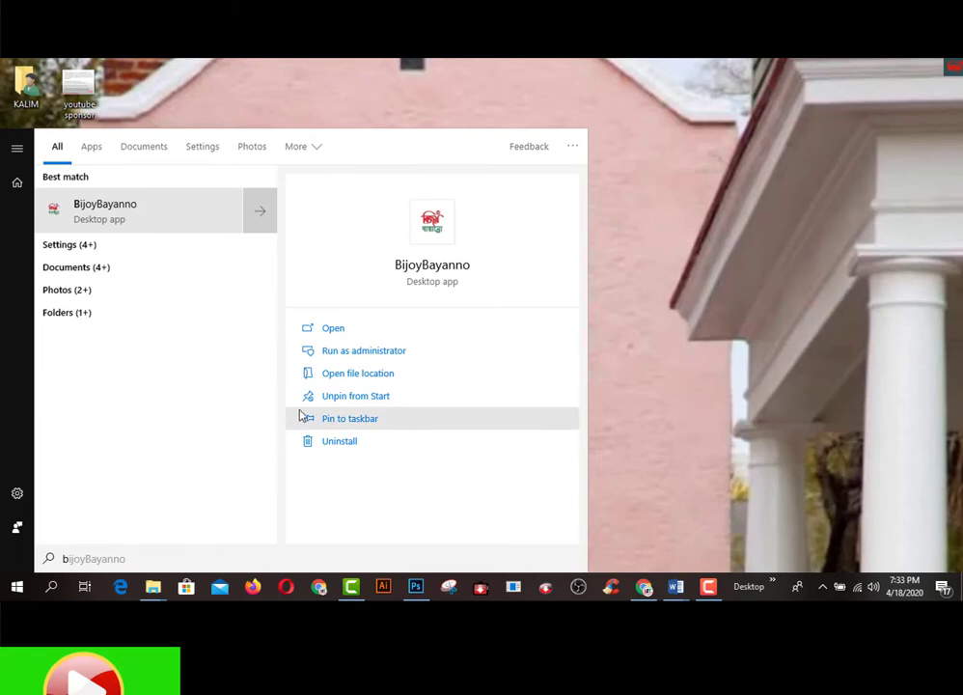
{"action": "left_click", "coordinate": [325, 331]}
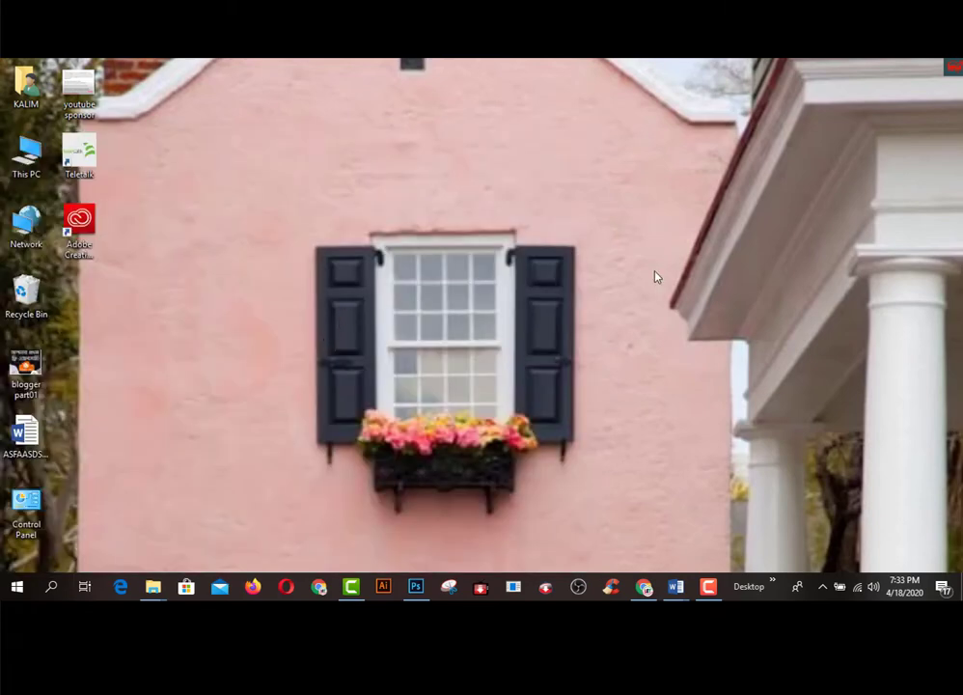
{"action": "right_click", "coordinate": [29, 509]}
- View BijoyBayanno 1.0.0 in Control Panel's Programs and Features list, then minimize the window
{"action": "left_click", "coordinate": [44, 522]}
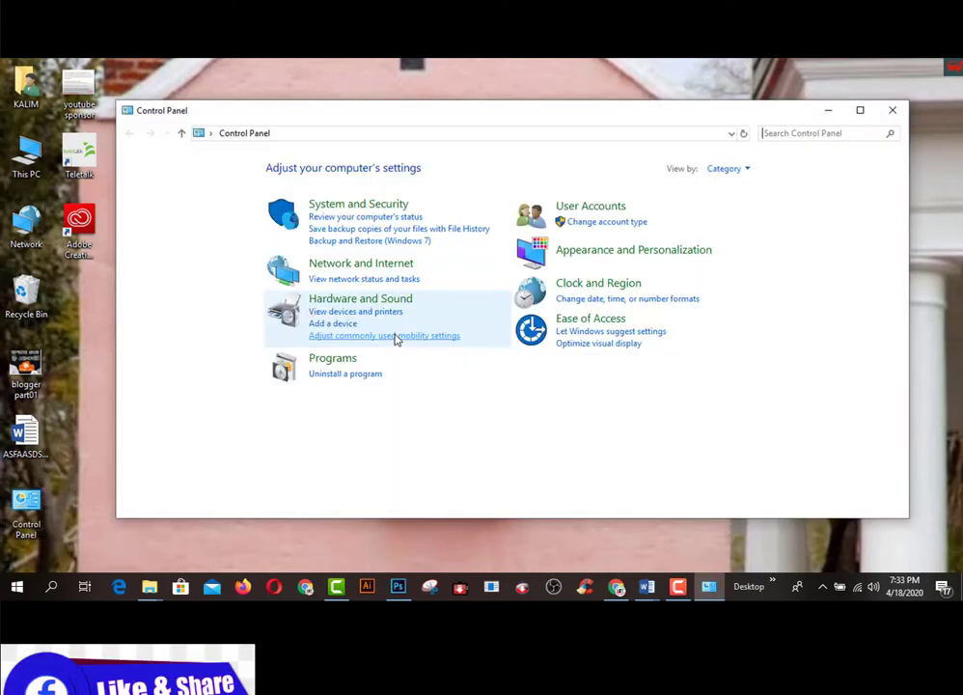
{"action": "left_click", "coordinate": [326, 374]}
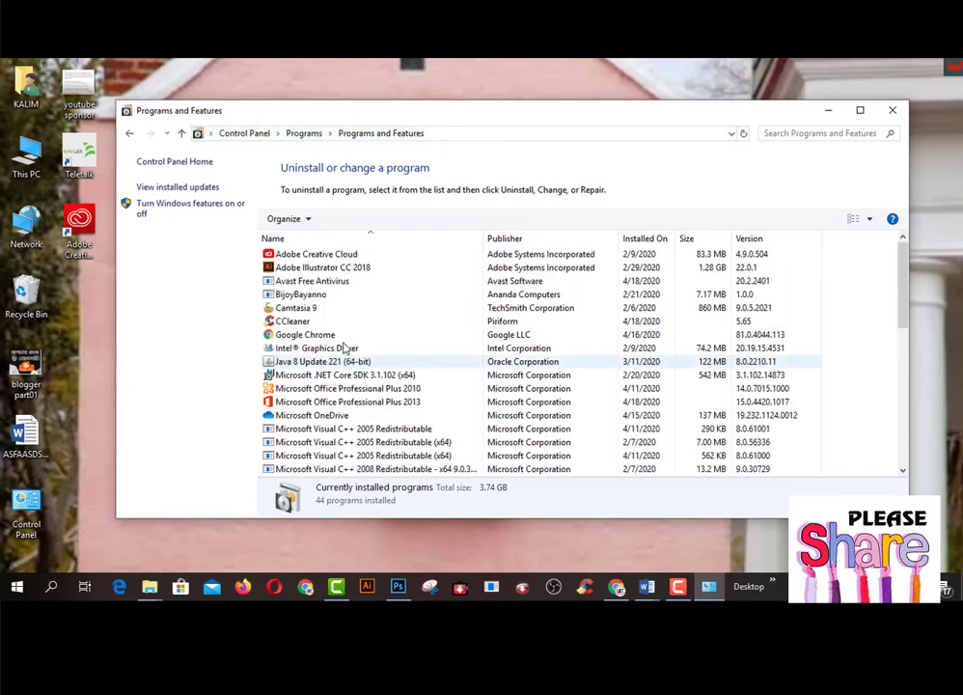
{"action": "left_click", "coordinate": [324, 297]}
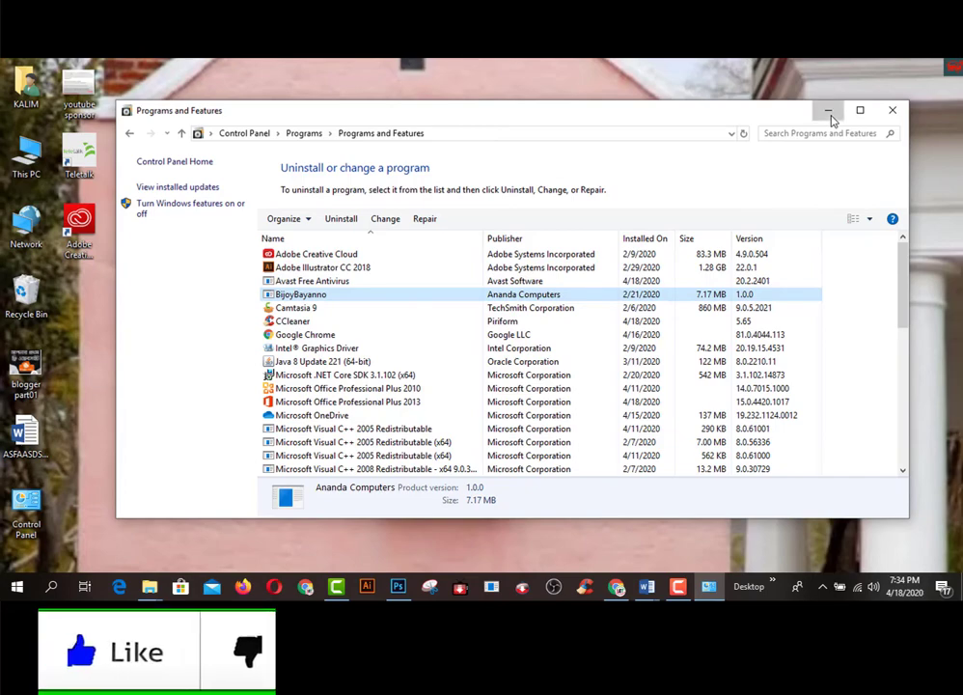
{"action": "left_click", "coordinate": [830, 113]}
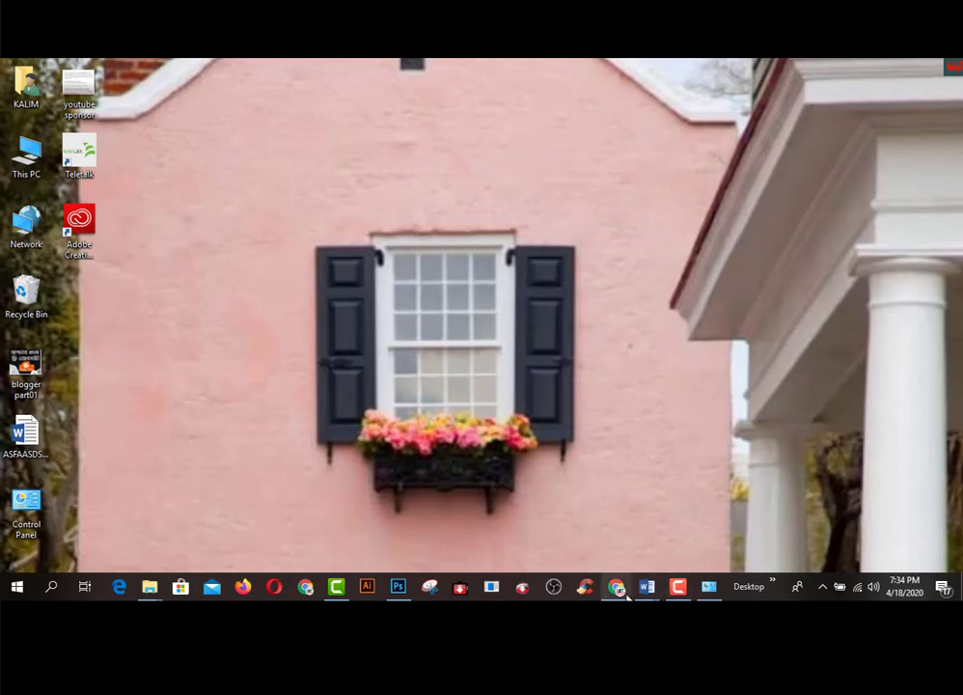
- Bring the BLOG LINKS document to the front and select its last Bengali line
{"action": "mouse_move", "coordinate": [626, 595]}
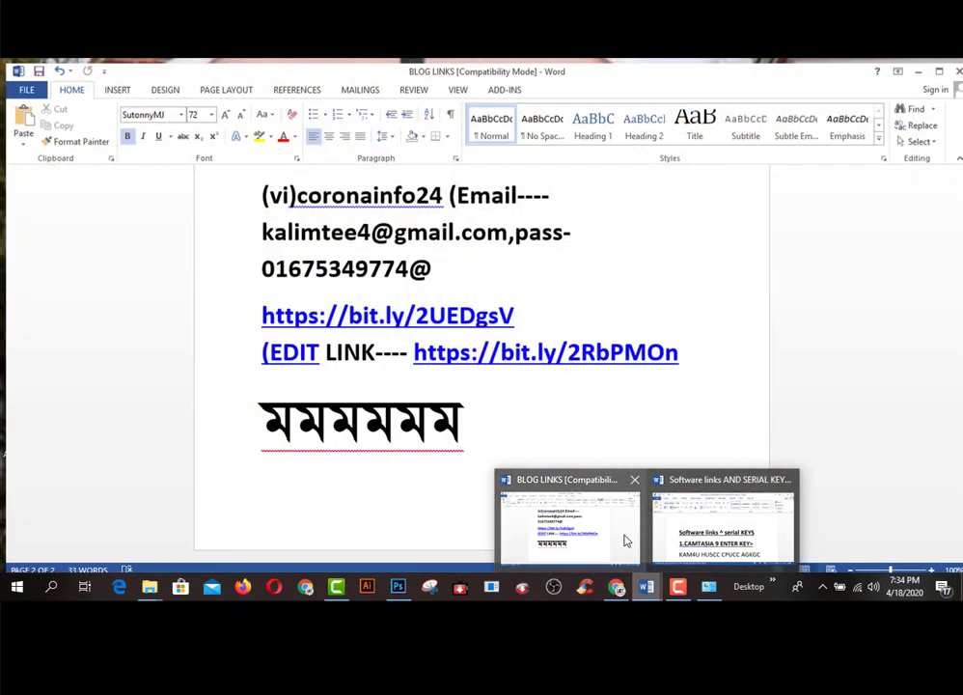
{"action": "left_click", "coordinate": [624, 541]}
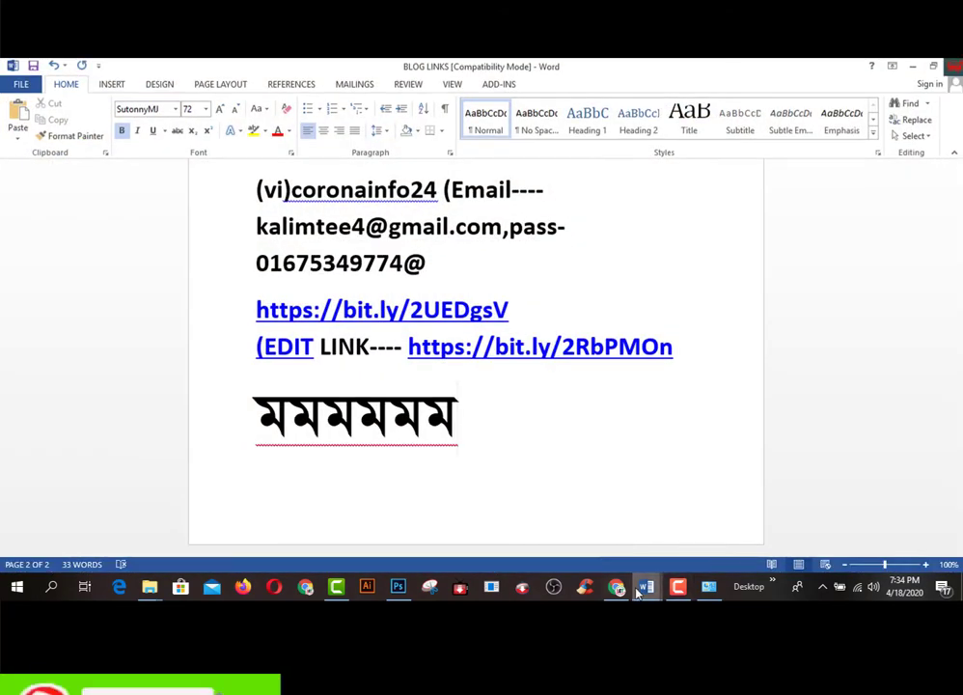
{"action": "mouse_move", "coordinate": [647, 588]}
{"action": "left_click", "coordinate": [717, 516]}
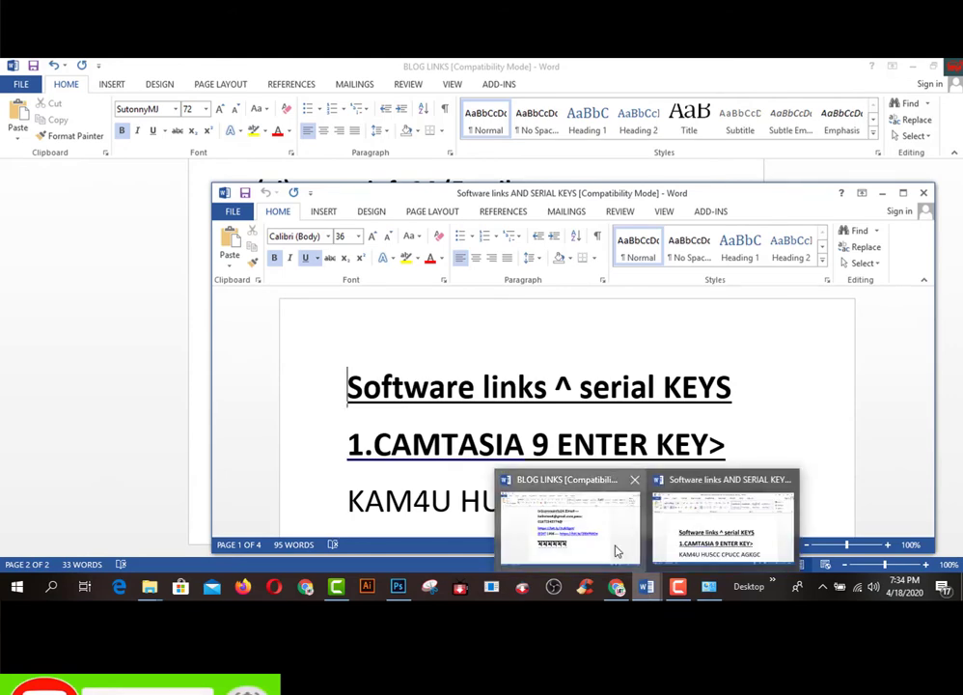
{"action": "left_click", "coordinate": [617, 549]}
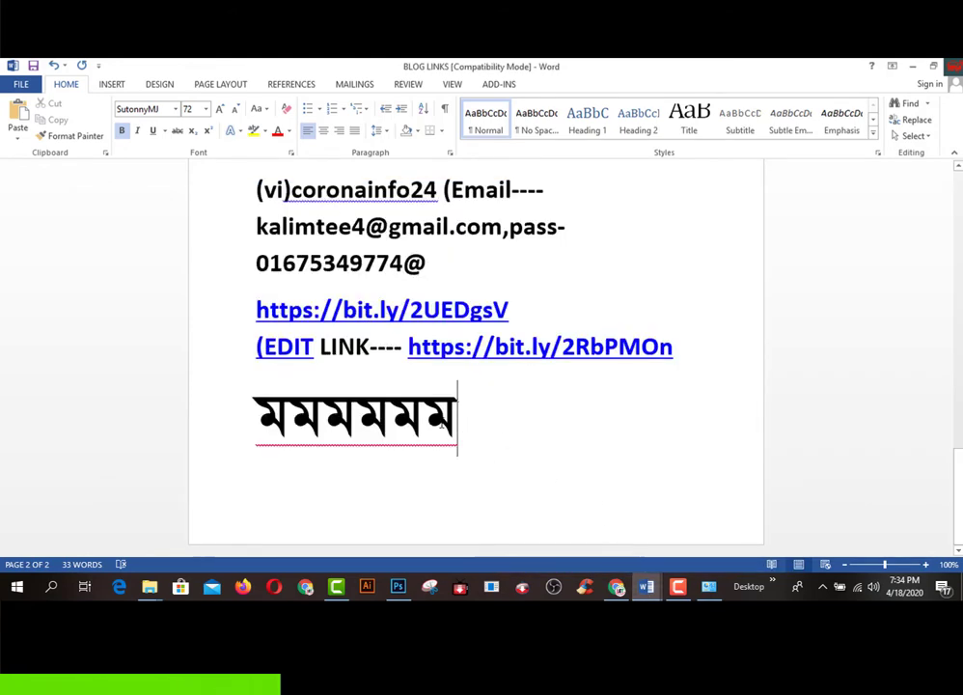
{"action": "left_click_drag", "start_coordinate": [461, 415], "coordinate": [237, 399]}
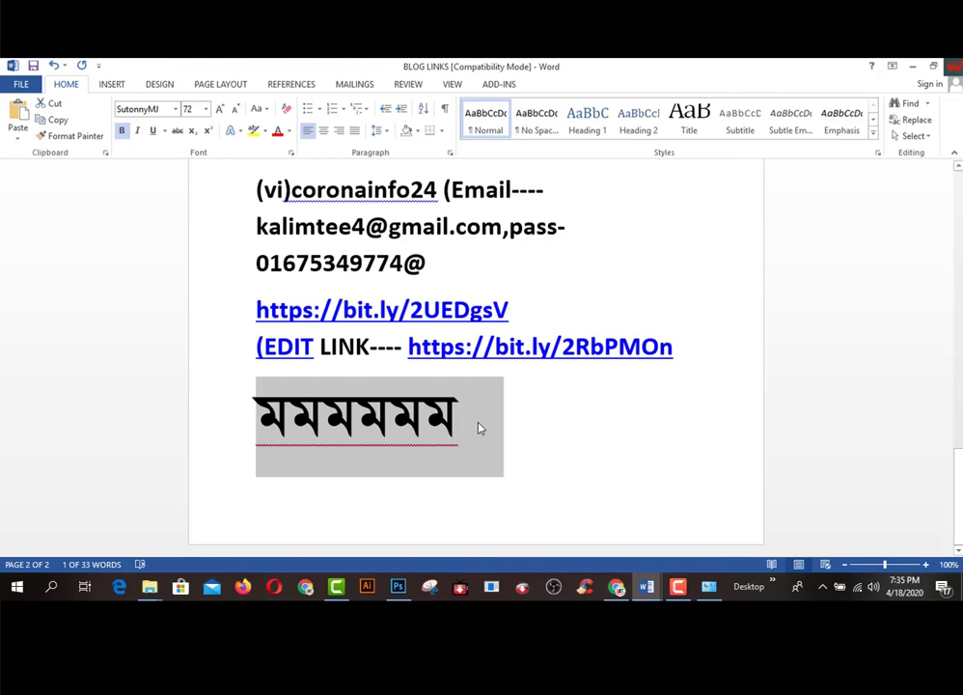
{"action": "scroll", "coordinate": [480, 428], "scroll_direction": "up", "scroll_amount": 1}
{"action": "scroll", "coordinate": [480, 427], "scroll_direction": "down", "scroll_amount": 1}
{"action": "mouse_move", "coordinate": [646, 586]}
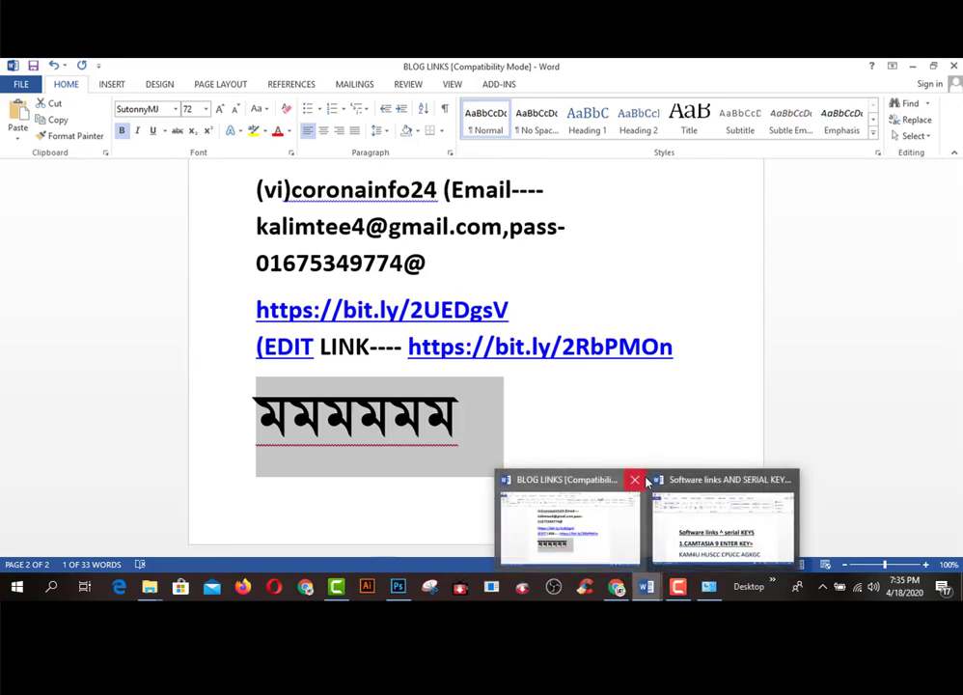
- Switch to Chrome's learning & earning tube Playlists page and scroll briefly
{"action": "left_click", "coordinate": [616, 586]}
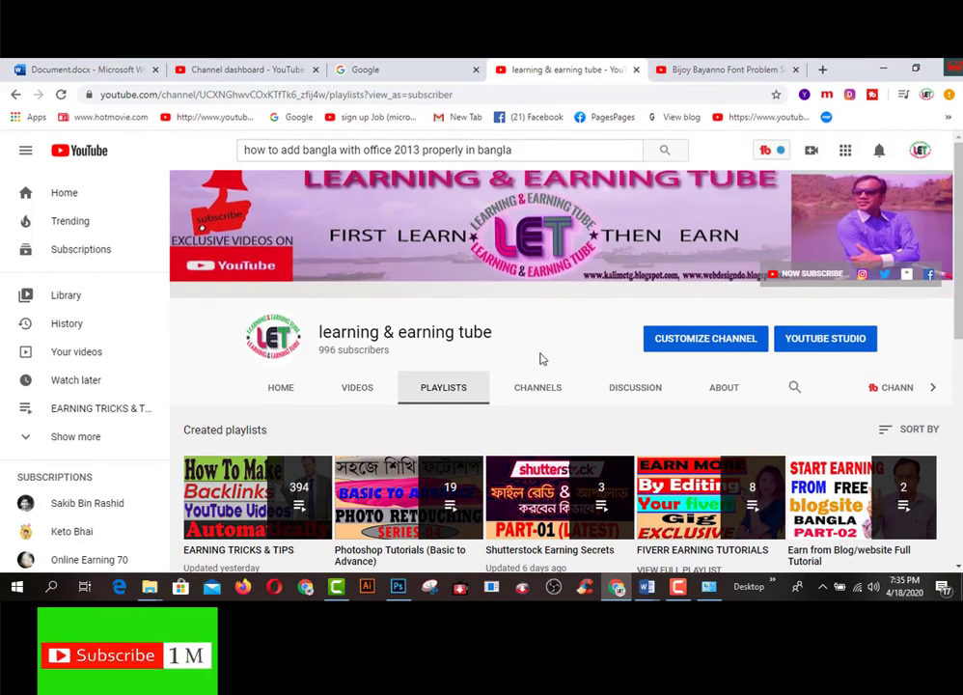
{"action": "scroll", "coordinate": [540, 359], "scroll_direction": "down", "scroll_amount": 1}
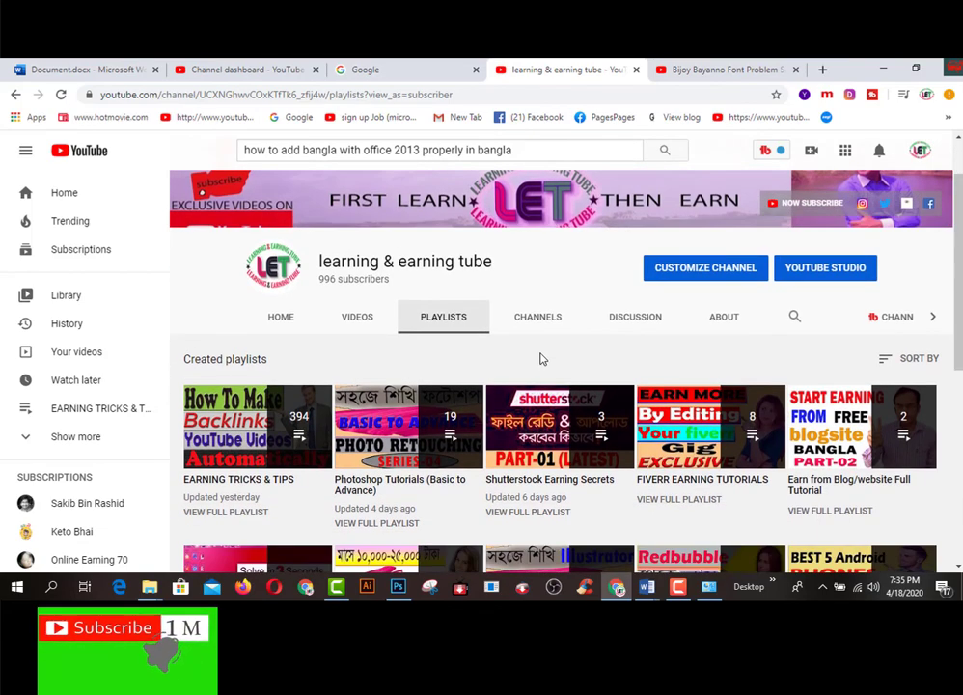
{"action": "scroll", "coordinate": [541, 359], "scroll_direction": "up", "scroll_amount": 1}
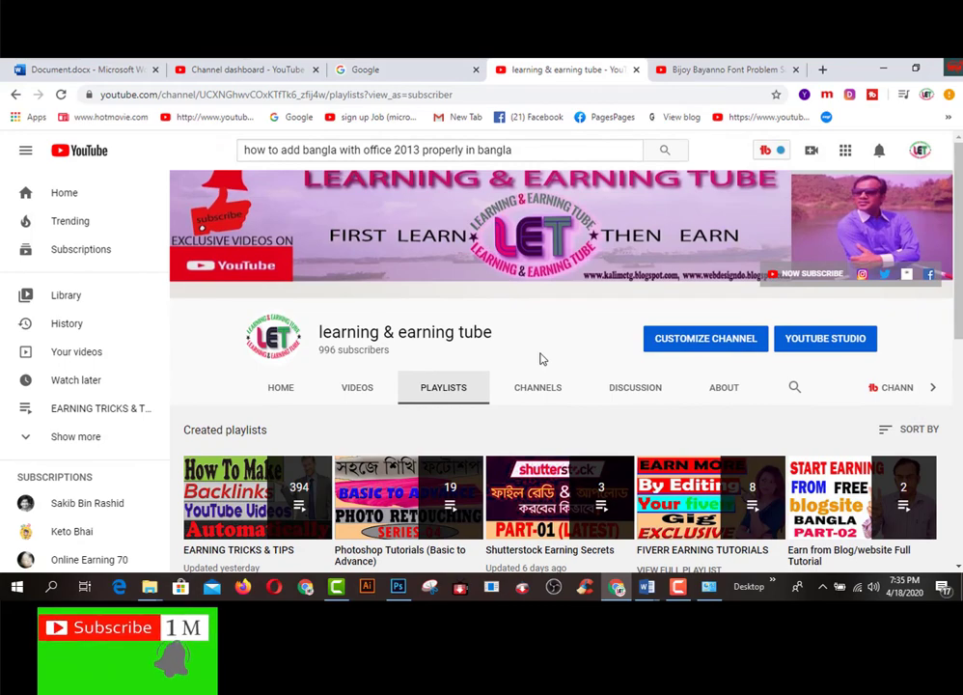